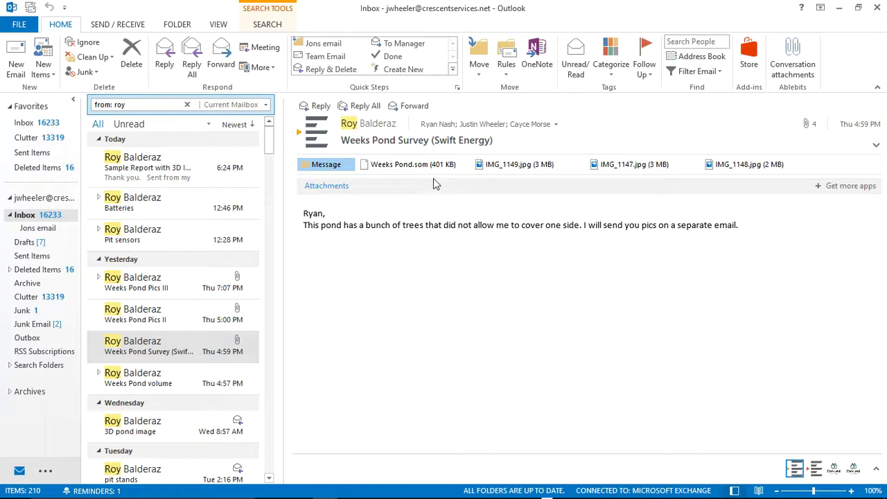
# Switch from Outlook to the desktop, launch SonarVista, dismiss its startup notices and maximize its window
pyautogui.click(845, 7)
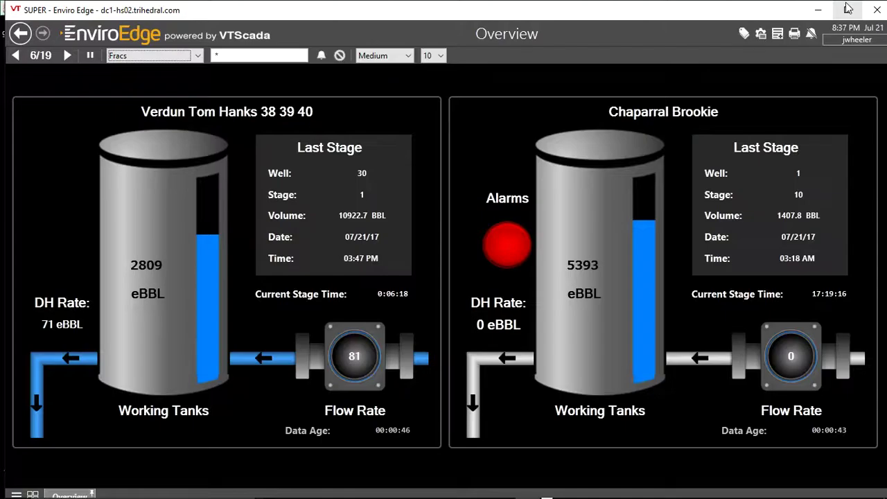
pyautogui.click(817, 9)
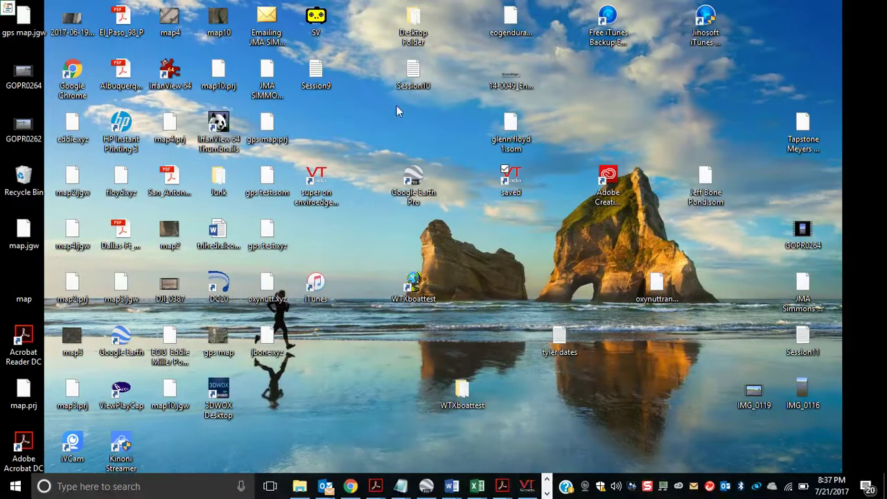
pyautogui.doubleClick(323, 21)
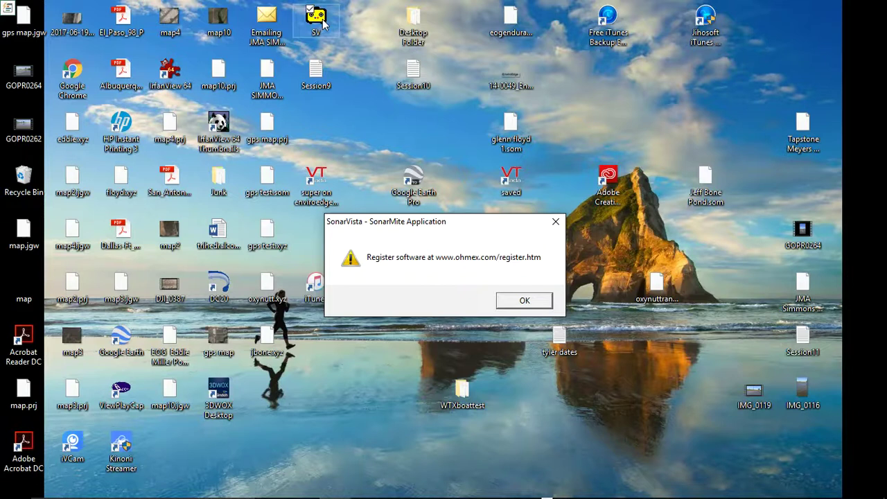
pyautogui.click(525, 300)
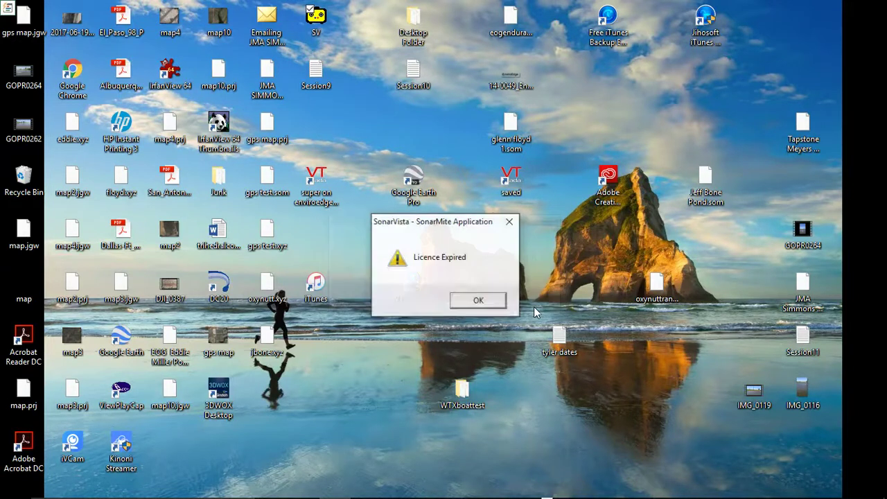
pyautogui.click(490, 306)
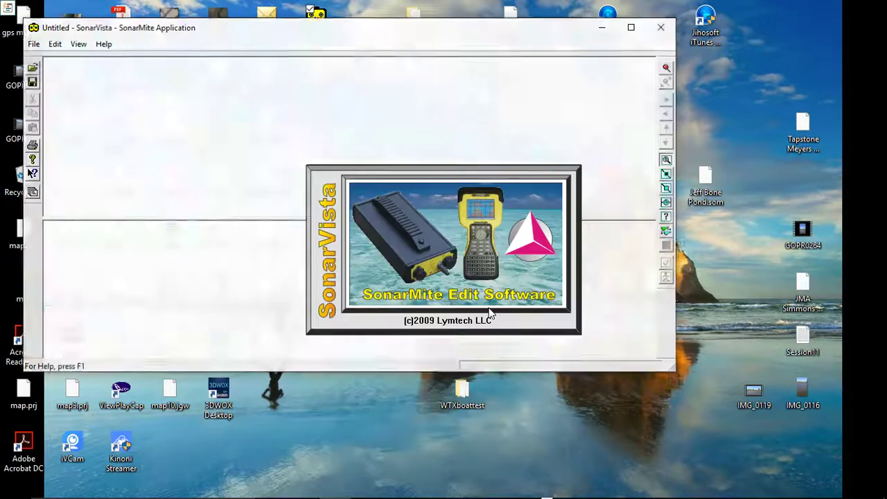
pyautogui.click(631, 32)
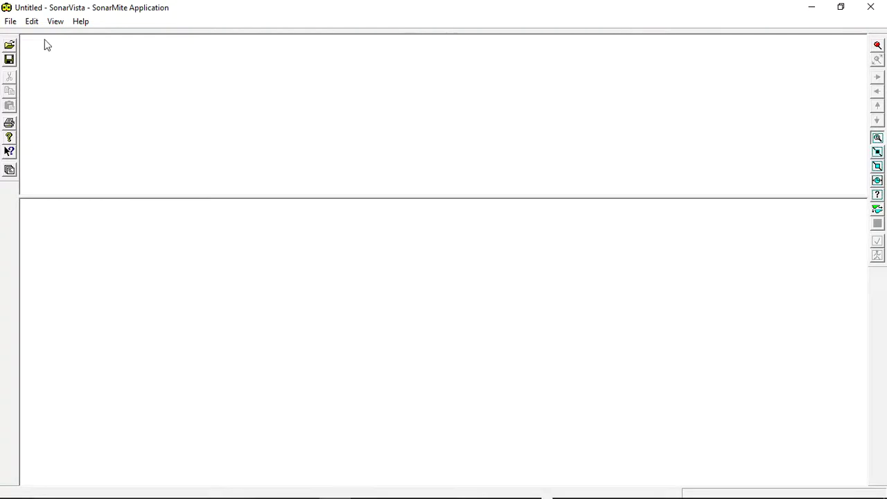
# Start a SonarMite data import and browse from Pond Report through the Swift folder to the Weeks folder
pyautogui.click(9, 23)
pyautogui.moveTo(62, 103)
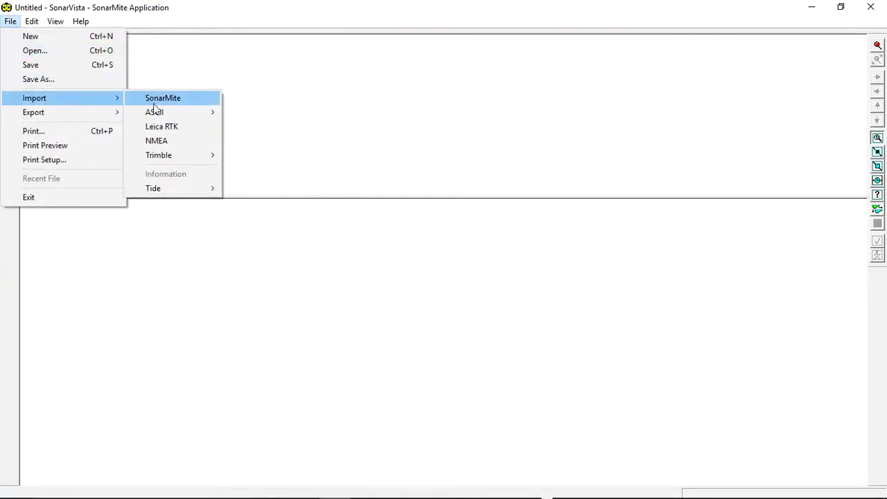
pyautogui.moveTo(159, 118)
pyautogui.click(186, 103)
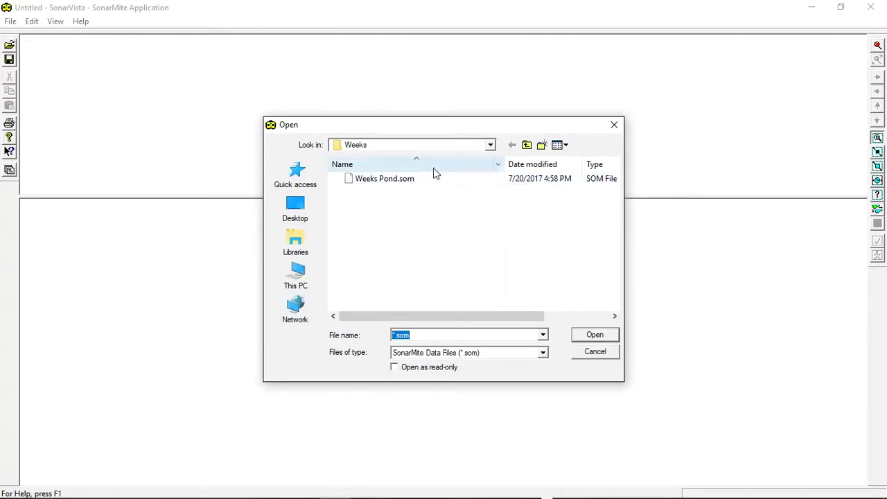
pyautogui.click(491, 147)
pyautogui.click(491, 149)
pyautogui.press('BackSpace')
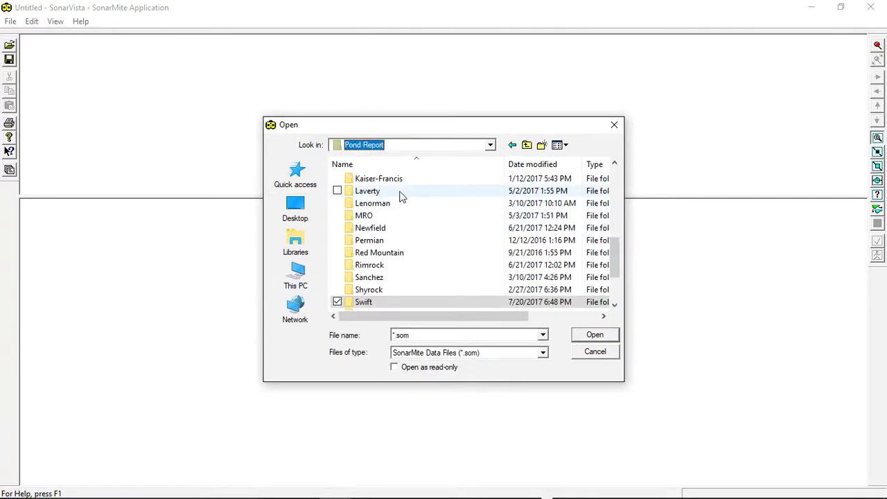
pyautogui.click(382, 303)
pyautogui.doubleClick(382, 303)
pyautogui.doubleClick(364, 180)
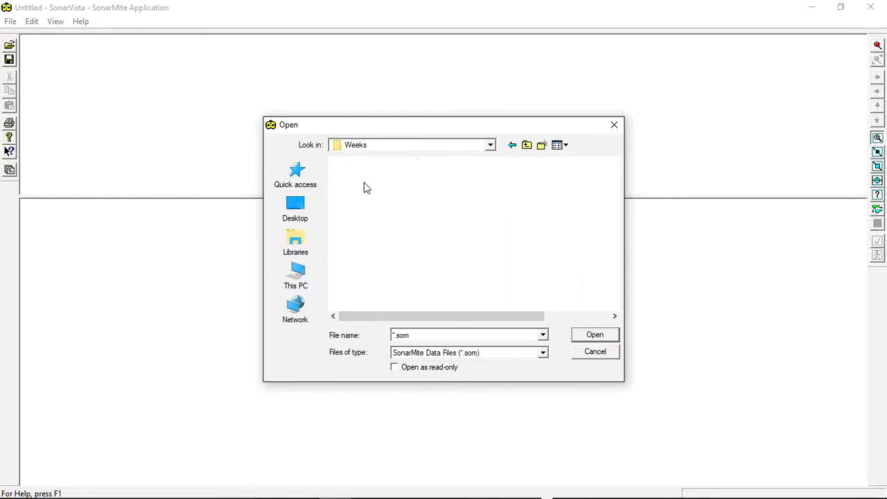
# Import the Weeks Pond.som survey file and dismiss the registration and licence notices
pyautogui.click(364, 181)
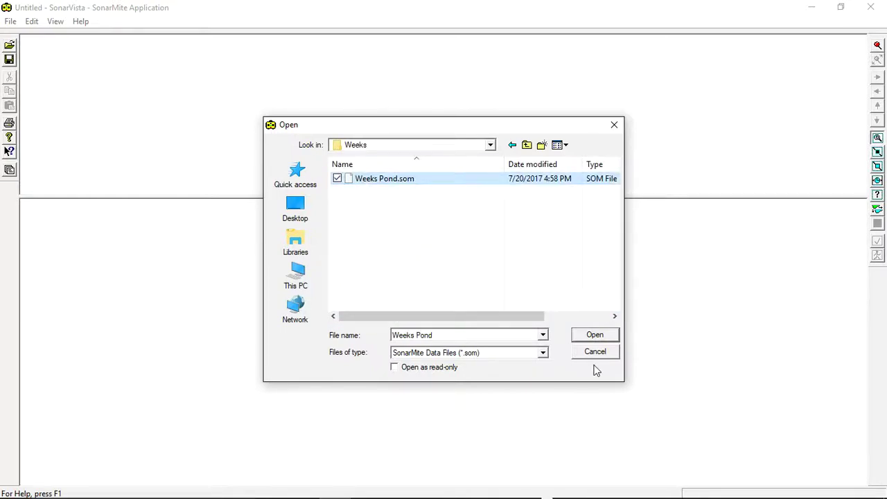
pyautogui.click(598, 339)
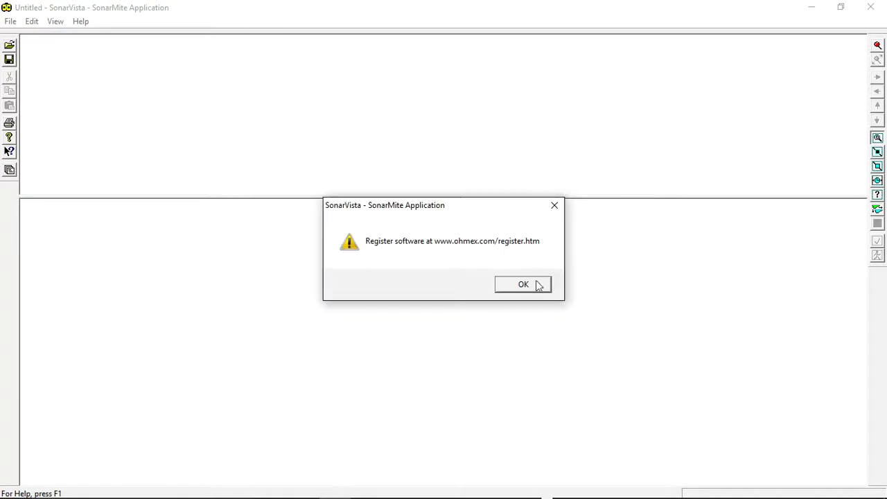
pyautogui.click(535, 285)
pyautogui.click(477, 285)
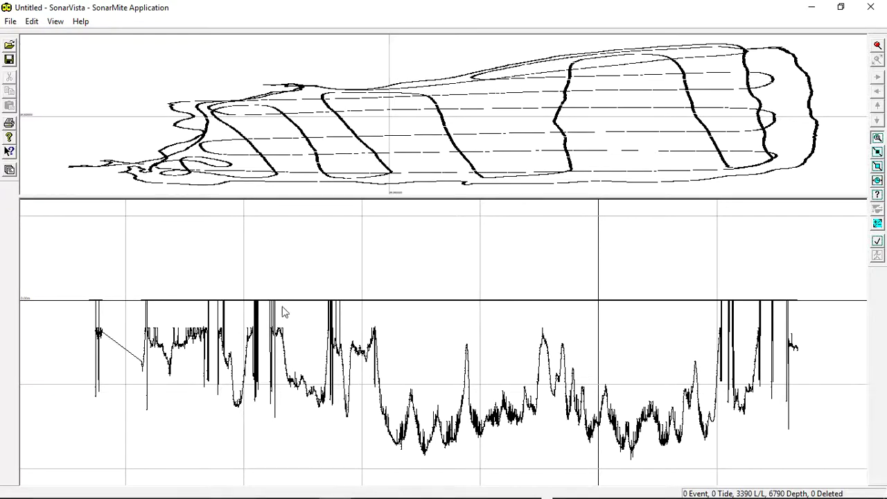
# Apply a range filter to the survey data with a maximum Z elevation of -0.01, dismissing the notices
pyautogui.moveTo(309, 498)
pyautogui.click(32, 23)
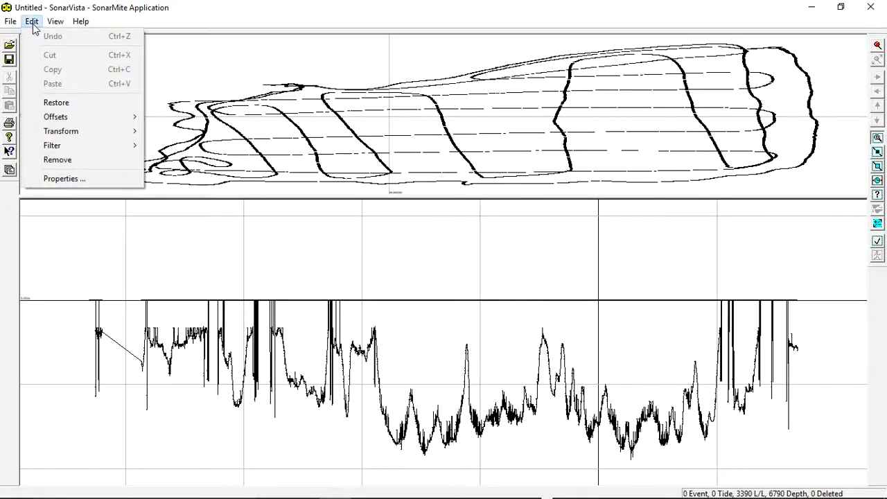
pyautogui.moveTo(72, 142)
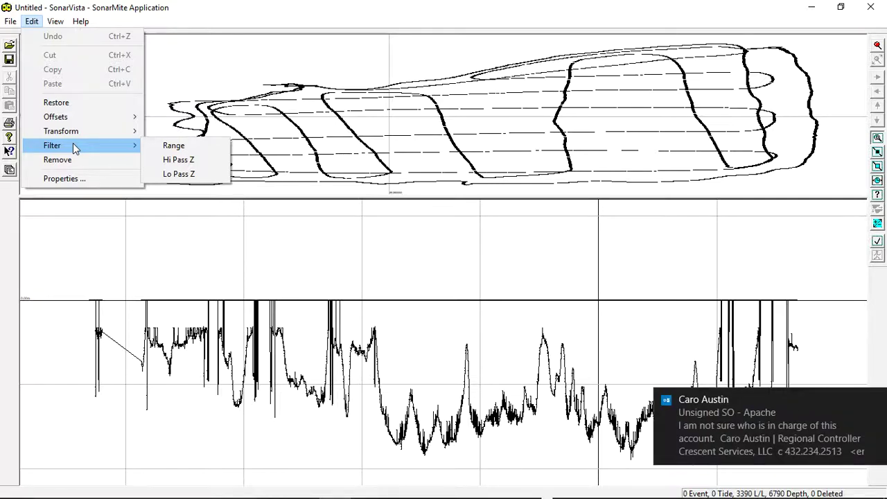
pyautogui.click(878, 403)
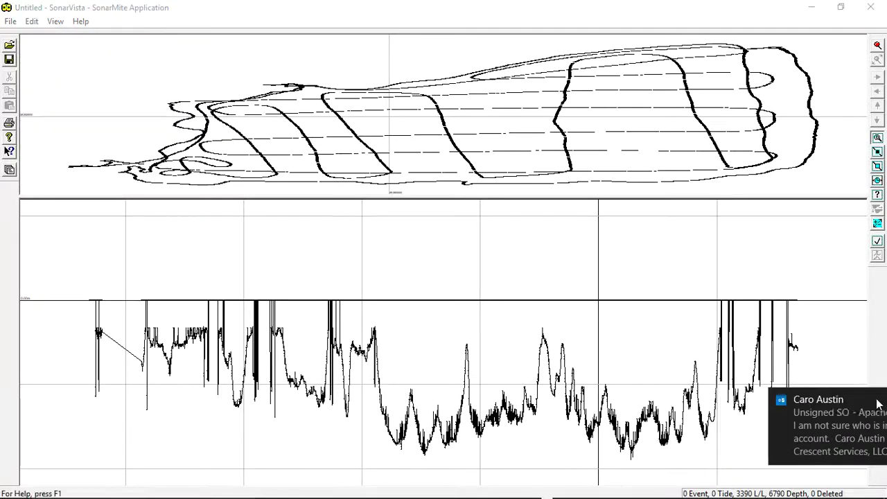
pyautogui.click(32, 21)
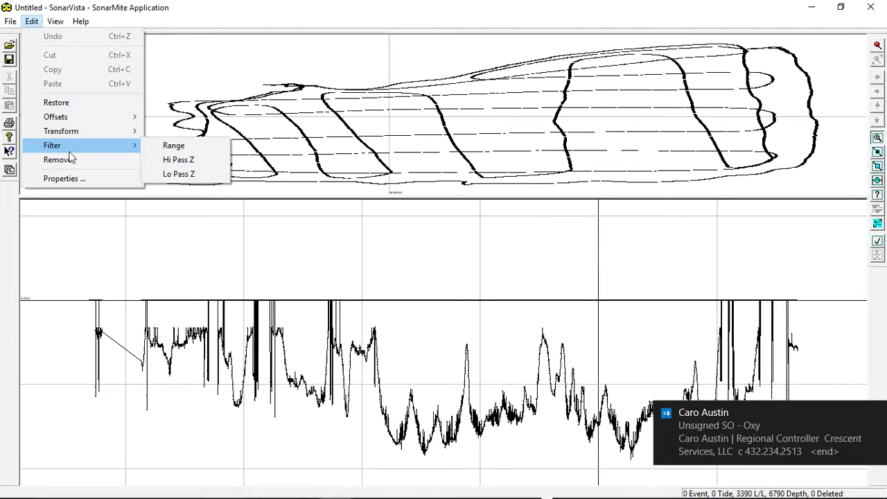
pyautogui.click(187, 152)
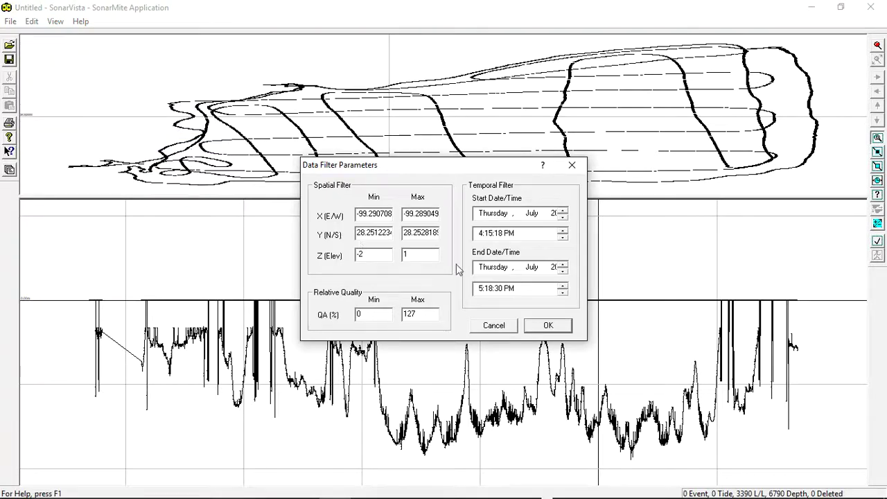
pyautogui.press('BackSpace')
pyautogui.write('-0.01')
pyautogui.click(548, 326)
pyautogui.click(547, 326)
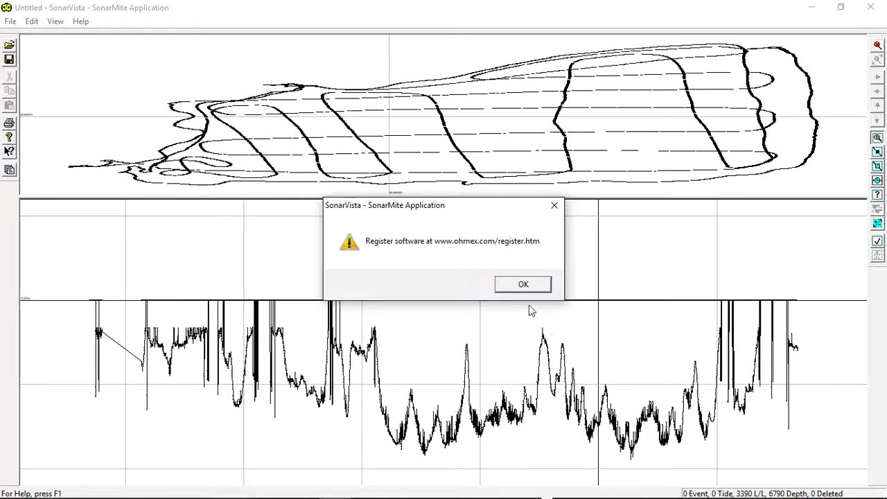
pyautogui.click(534, 284)
pyautogui.click(491, 285)
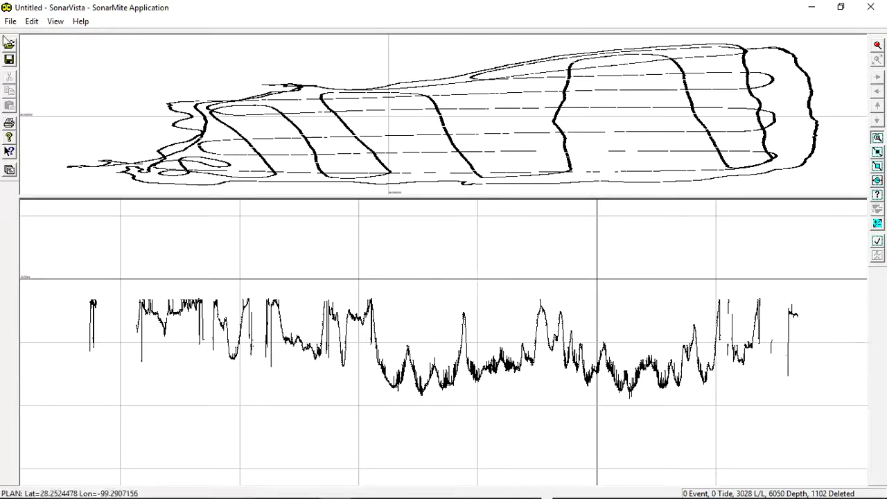
pyautogui.click(32, 21)
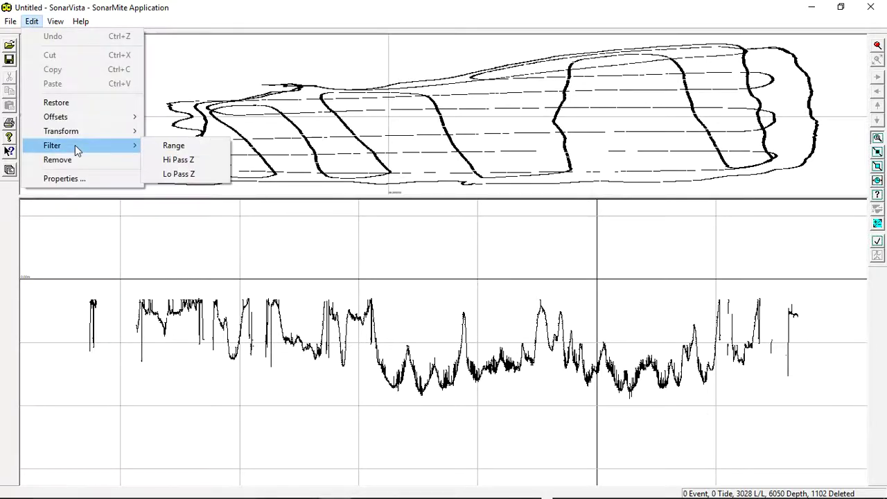
pyautogui.click(174, 144)
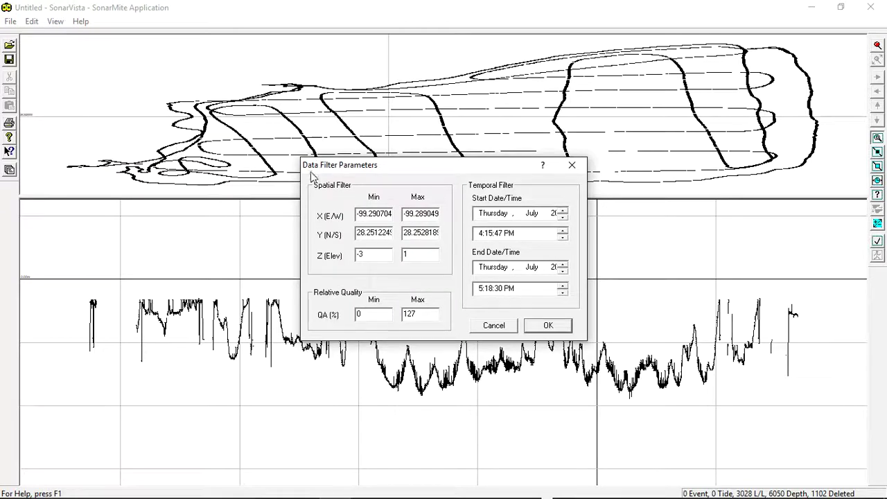
pyautogui.click(32, 21)
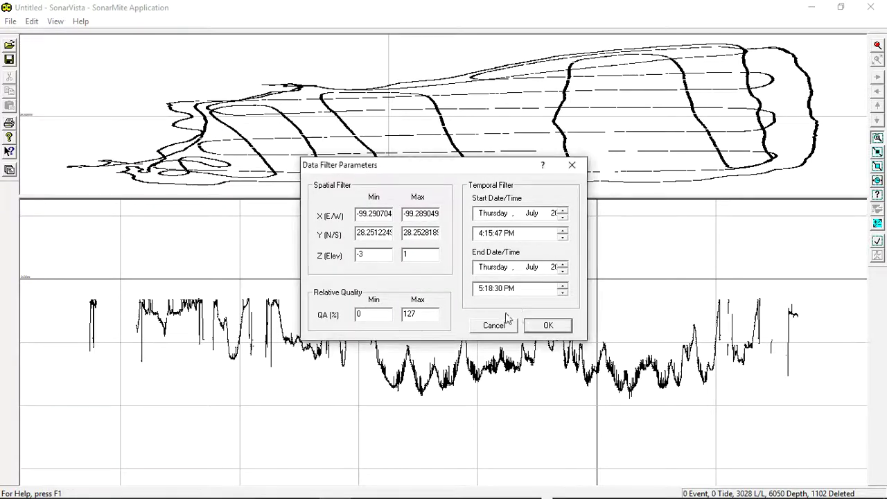
pyautogui.click(493, 325)
# Run the range filter a second time on the remaining soundings, with the maximum Z elevation set to -0.01
pyautogui.click(32, 21)
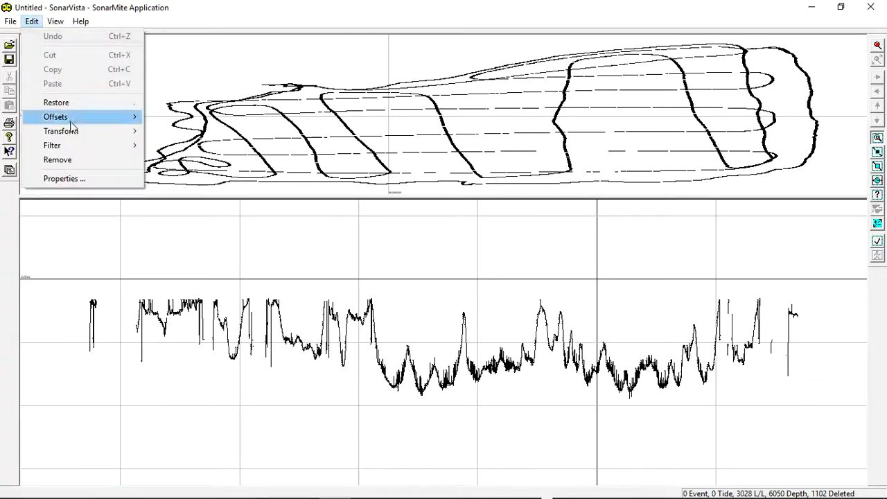
pyautogui.moveTo(138, 147)
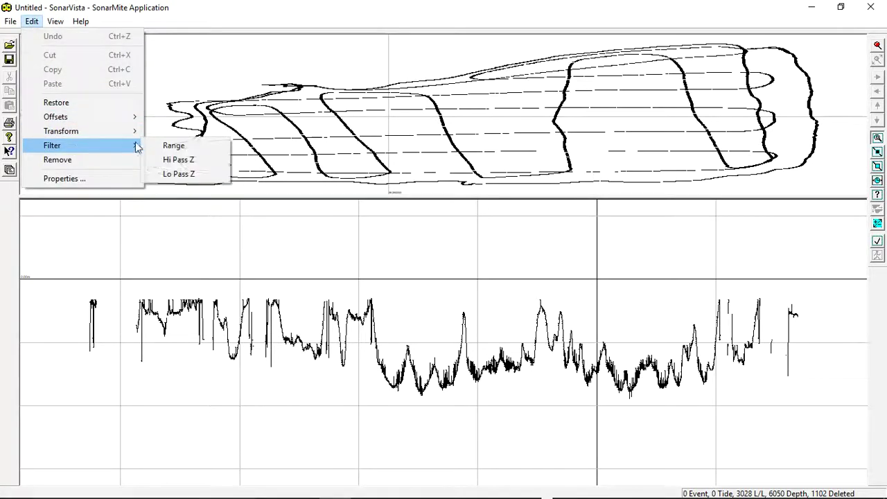
pyautogui.click(174, 145)
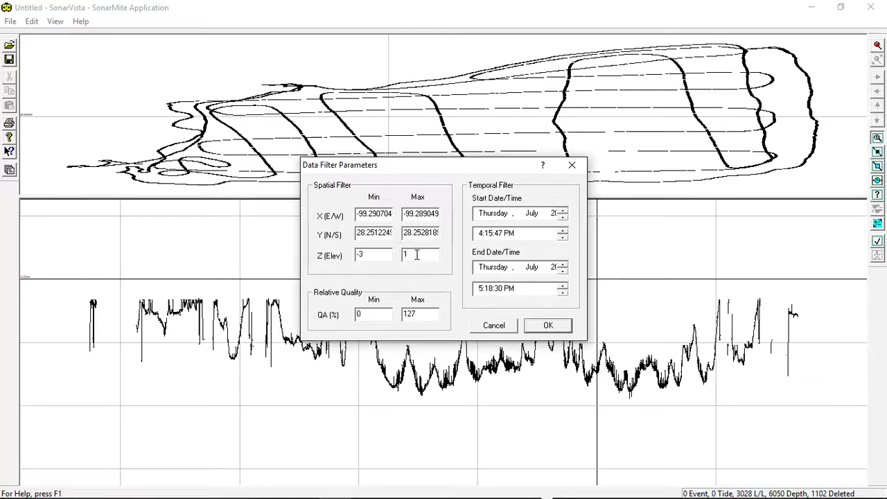
pyautogui.write('-0.01')
pyautogui.click(557, 325)
pyautogui.press('Return')
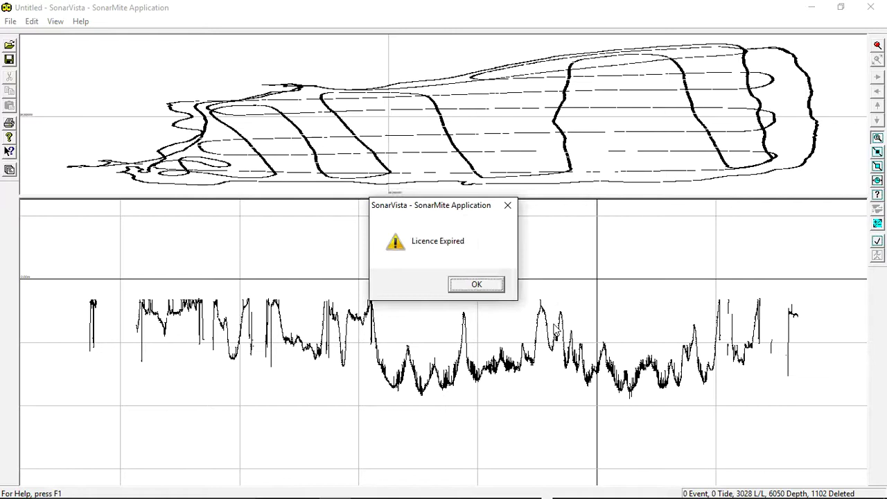
pyautogui.press('Return')
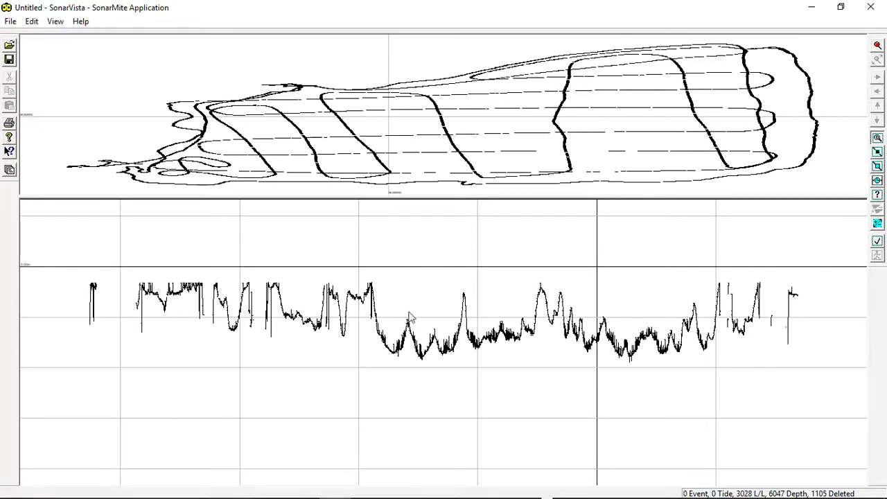
# Export the filtered survey as a simple XYZ file named weeks in the Weeks folder, including position, depth, tide and events
pyautogui.click(10, 21)
pyautogui.moveTo(49, 115)
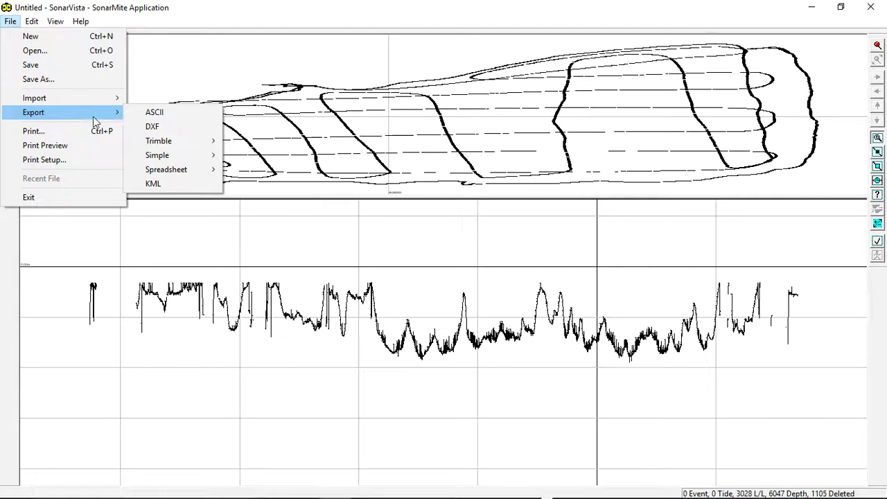
pyautogui.moveTo(199, 162)
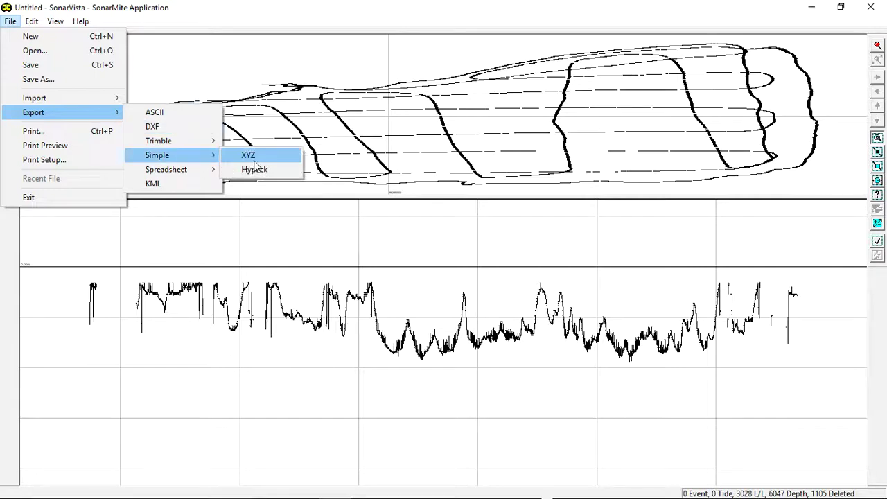
pyautogui.click(253, 159)
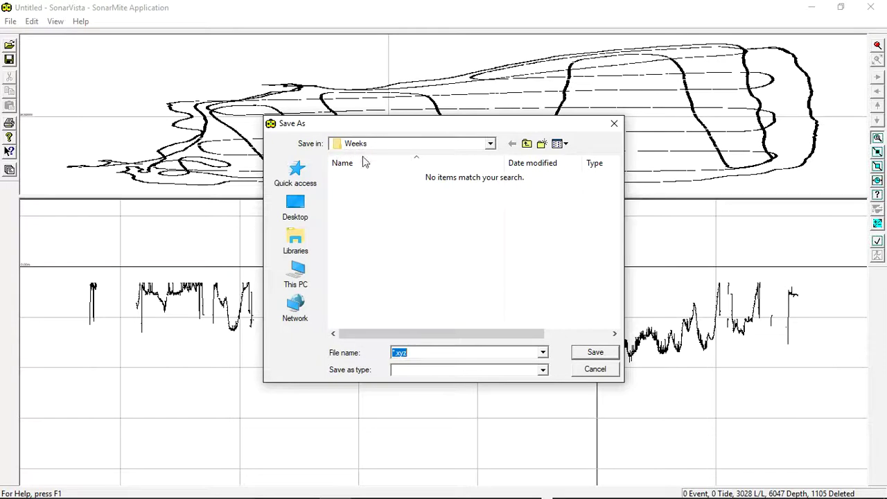
pyautogui.click(489, 359)
pyautogui.press('Left')
pyautogui.press('Left')
pyautogui.press('Left')
pyautogui.press('BackSpace')
pyautogui.press('BackSpace')
pyautogui.write('wee')
pyautogui.write('ks')
pyautogui.press('Return')
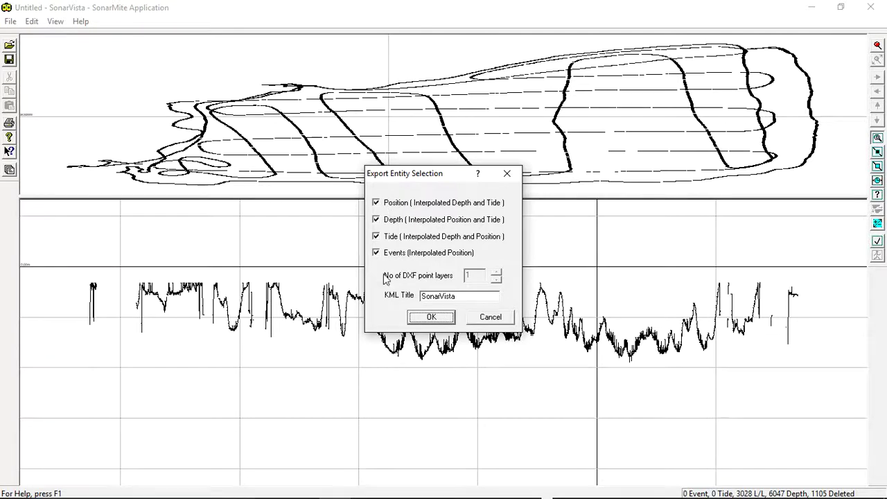
pyautogui.click(428, 319)
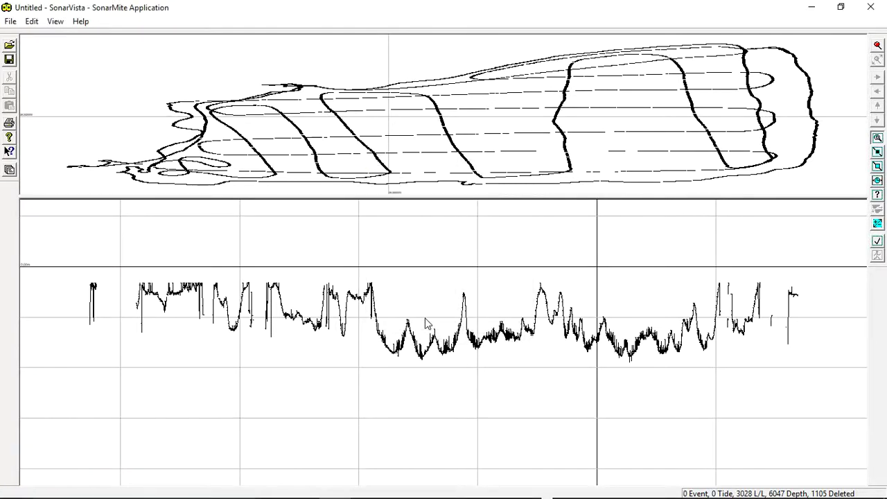
# Minimize the SonarVista window and launch HydroMagic
pyautogui.click(814, 12)
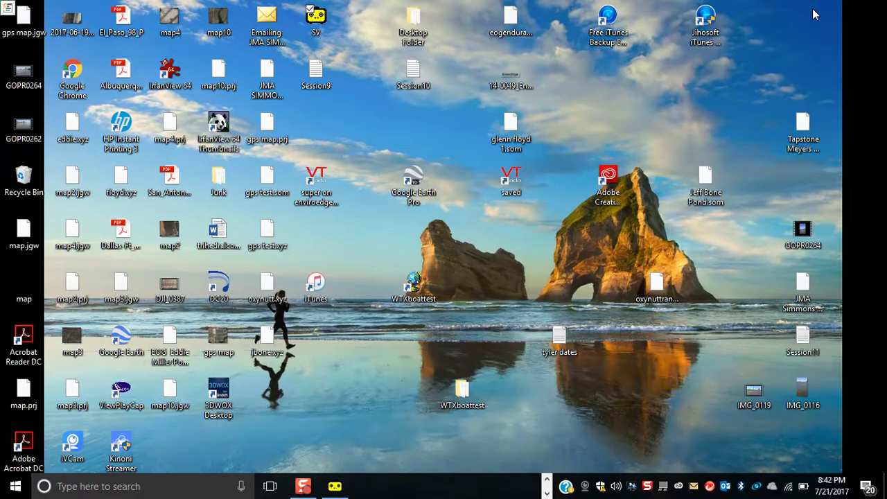
pyautogui.press('super')
pyautogui.write('hyd')
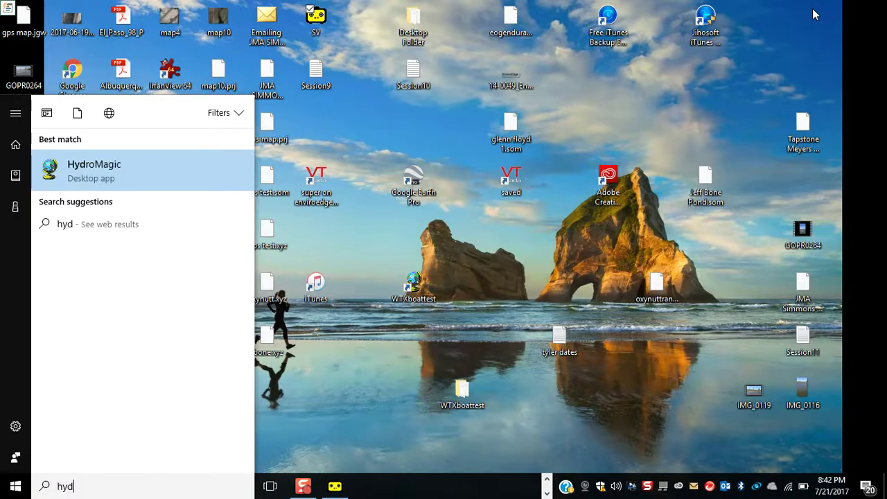
pyautogui.press('Return')
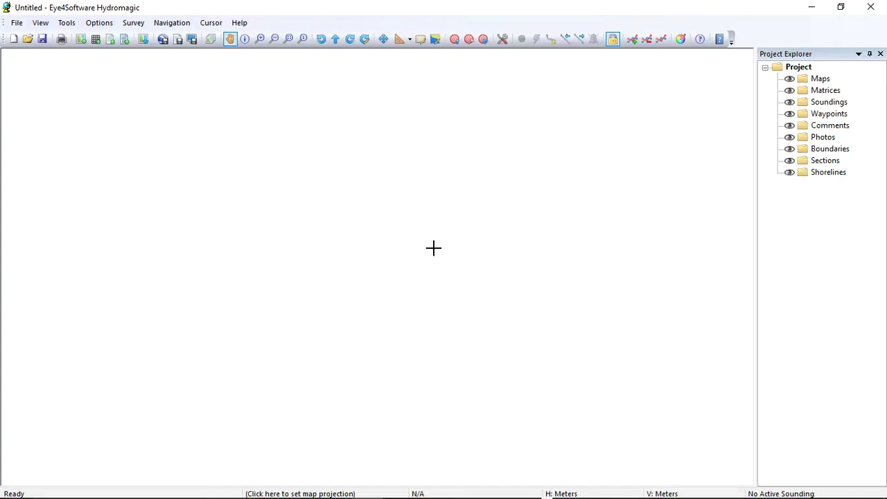
# Start an ASCII data import and set the project's map projection to United States, 02919 - NAD83(HARN) / Texas South Central (ftUS)
pyautogui.click(15, 24)
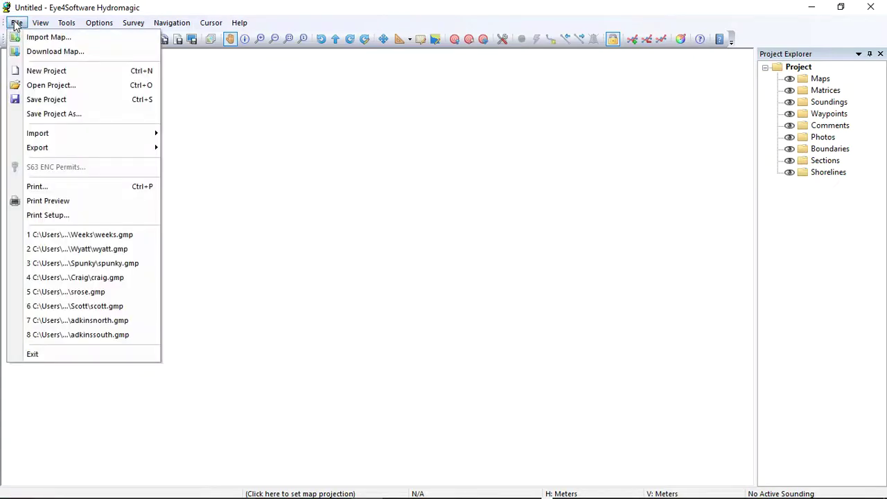
pyautogui.moveTo(63, 138)
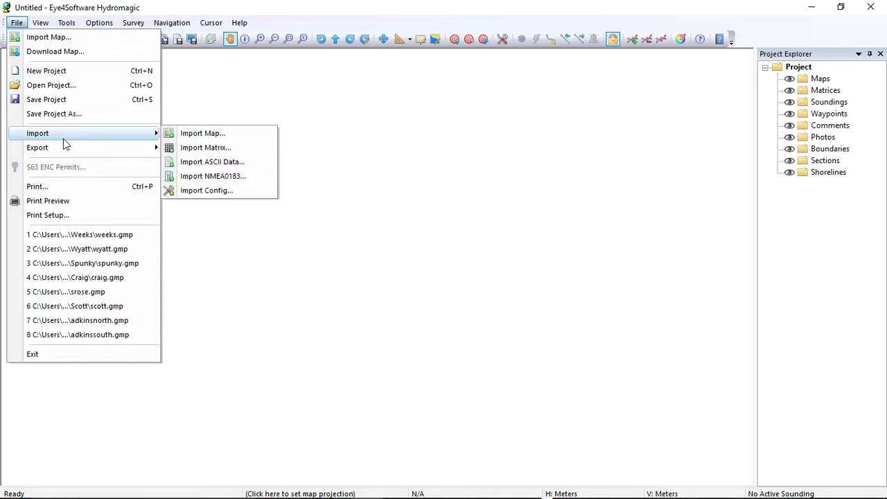
pyautogui.click(248, 167)
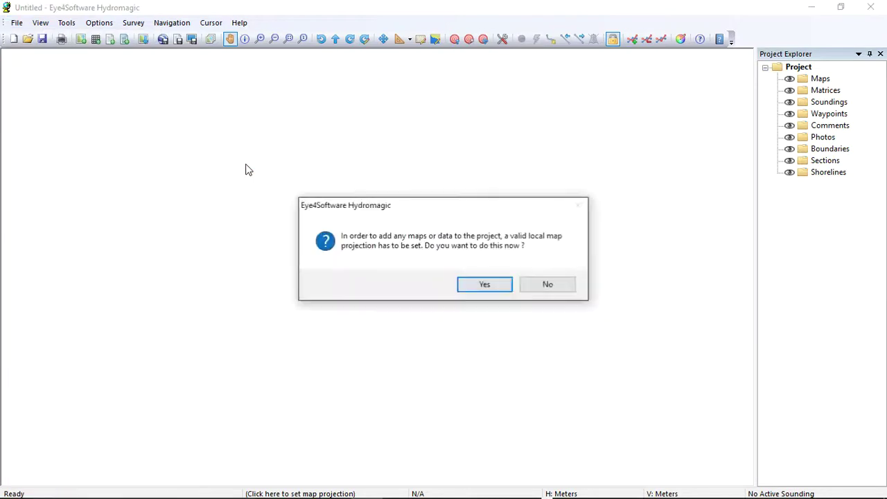
pyautogui.click(483, 284)
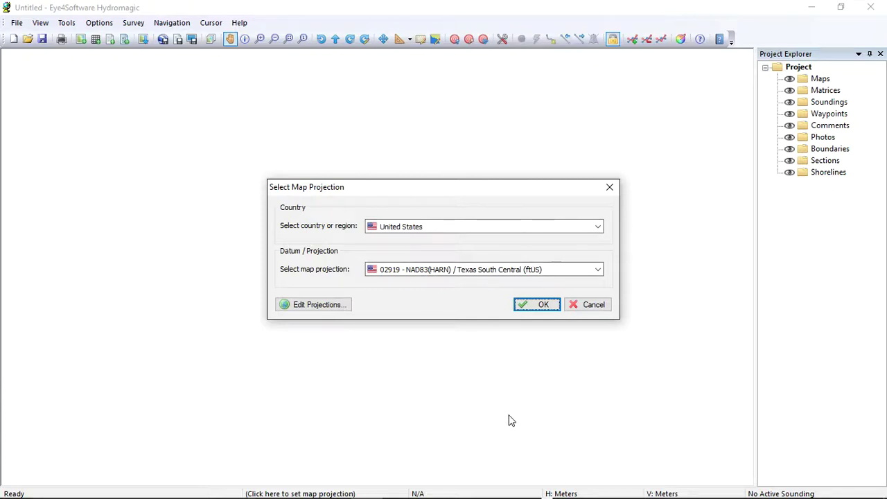
pyautogui.click(537, 305)
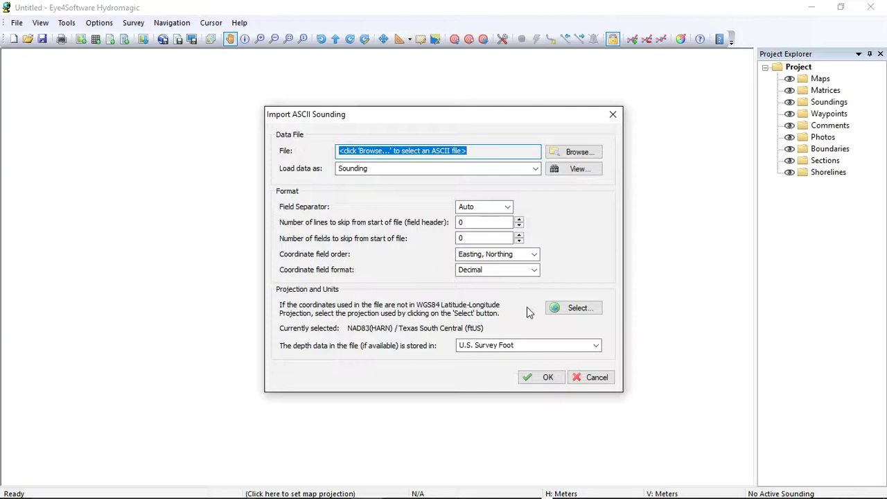
# Select weeks.xyz from the Weeks folder as the sounding file and set the coordinate field order to Longitude, Latitude
pyautogui.click(584, 154)
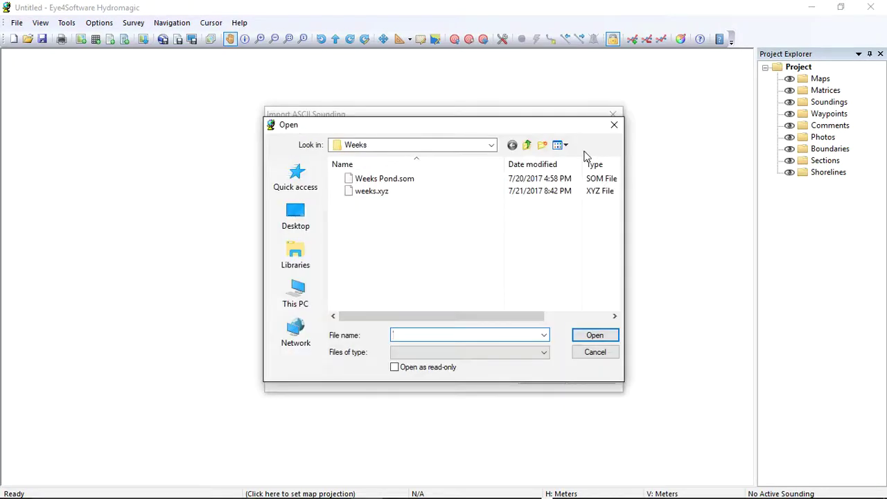
pyautogui.click(365, 197)
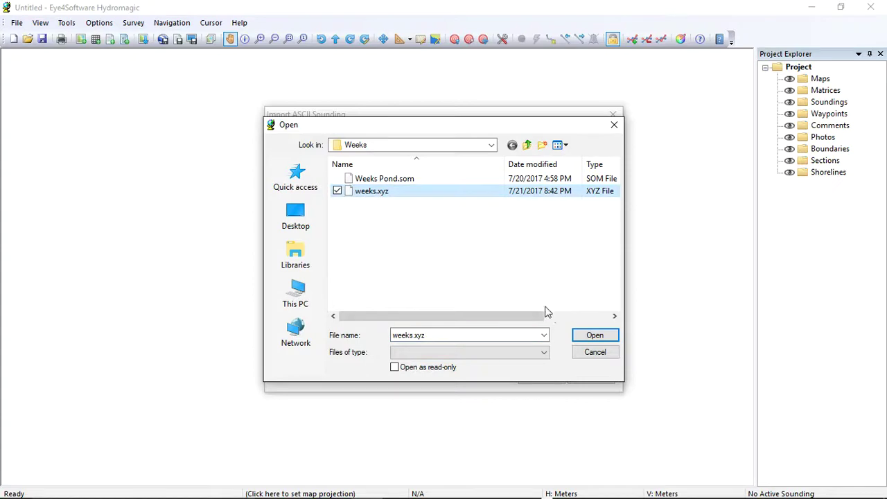
pyautogui.click(595, 336)
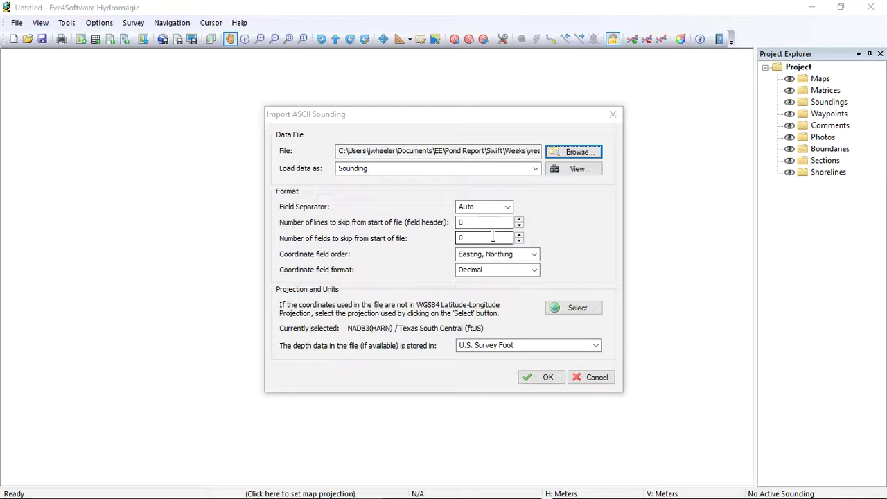
pyautogui.click(533, 255)
pyautogui.click(524, 267)
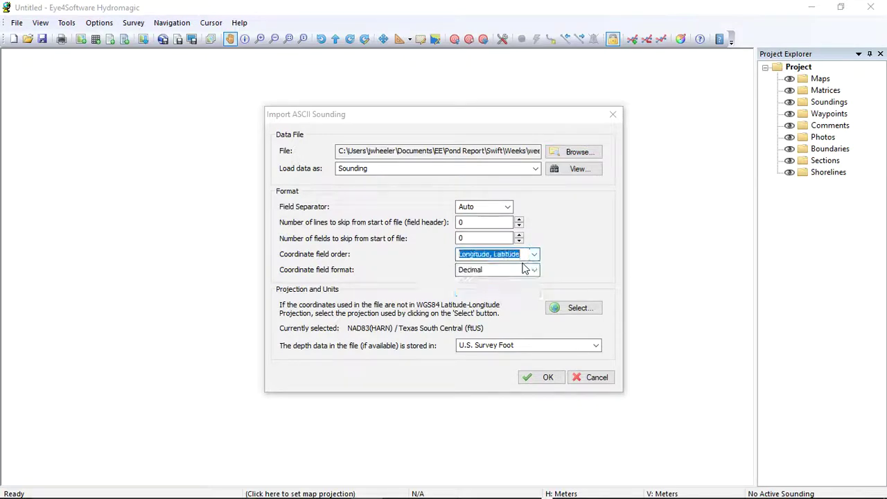
# Set the imported data's projection to unprojected latitude and longitude coordinates with the NAD83(HARN) datum
pyautogui.click(581, 308)
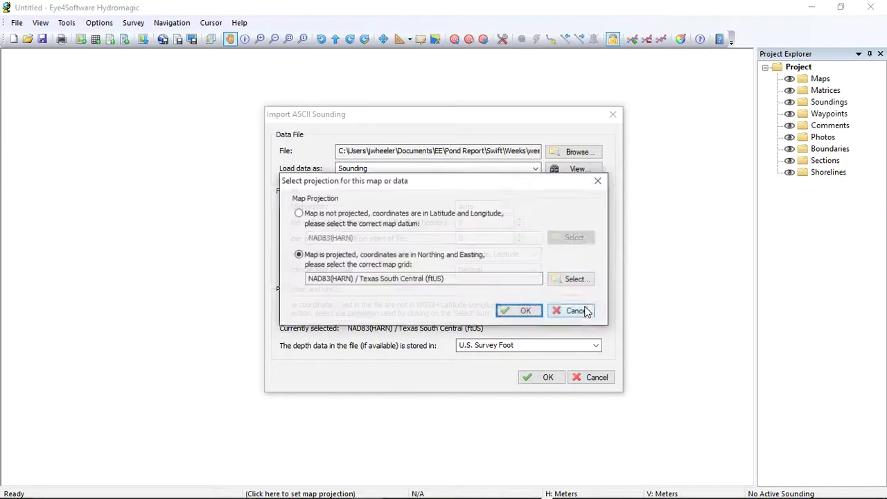
pyautogui.click(298, 214)
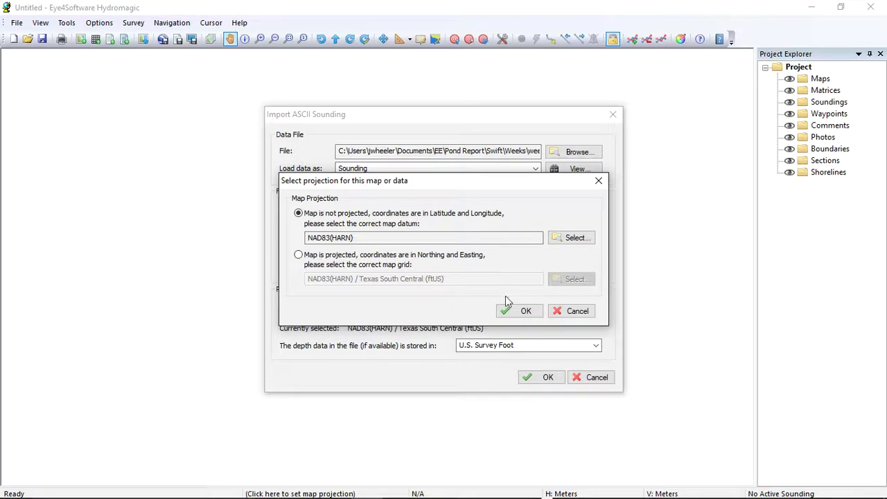
pyautogui.click(518, 310)
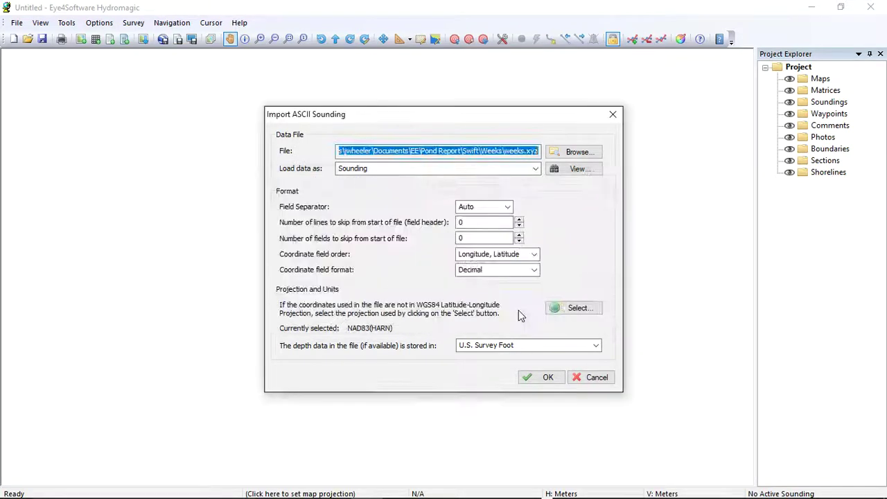
# Set the file's depth unit to Meters and import the sounding
pyautogui.click(584, 347)
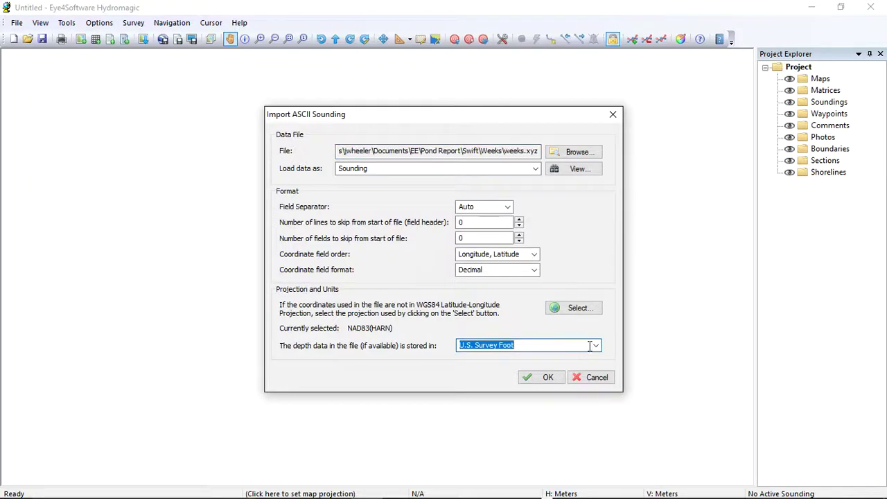
pyautogui.click(596, 346)
pyautogui.moveTo(596, 162); pyautogui.dragTo(594, 111)
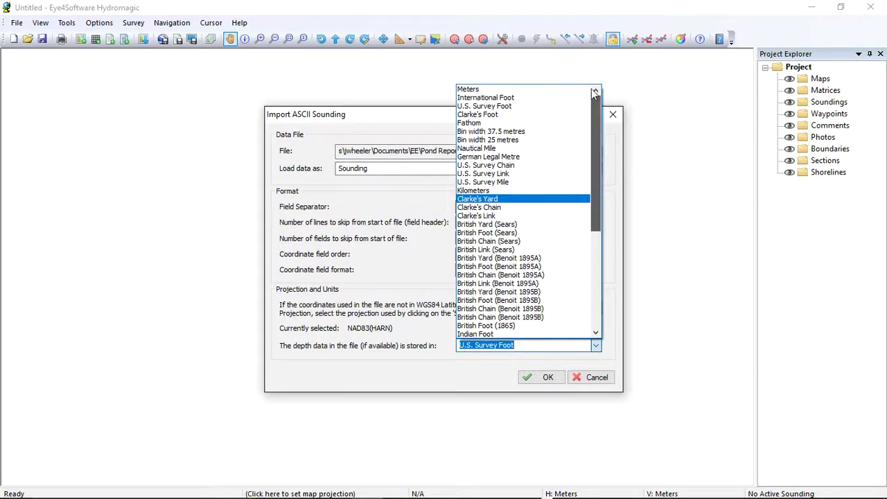
pyautogui.click(512, 90)
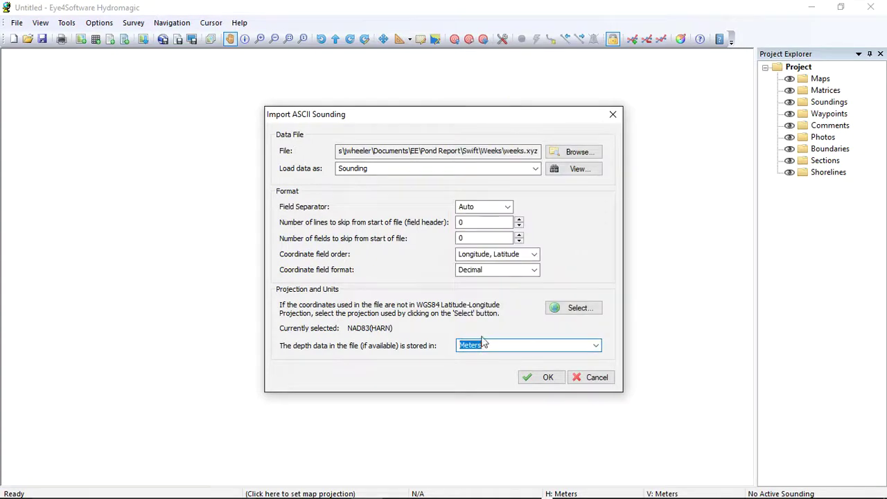
pyautogui.click(547, 378)
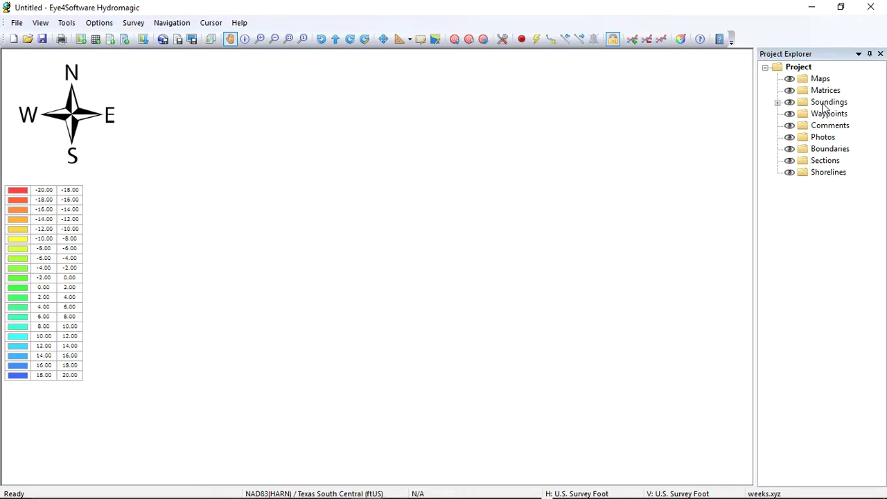
# Expand the project's soundings and display the complete weeks.xyz survey track on the map, dismissing the e-mail notification
pyautogui.click(777, 103)
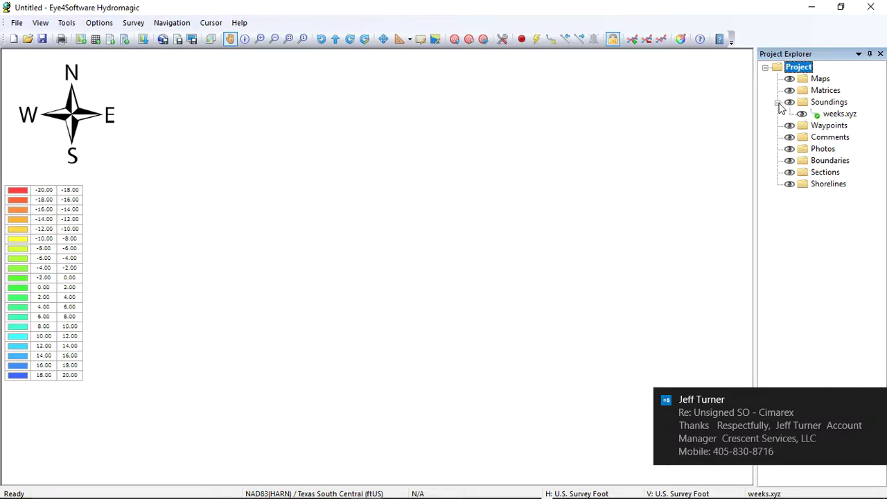
pyautogui.click(877, 401)
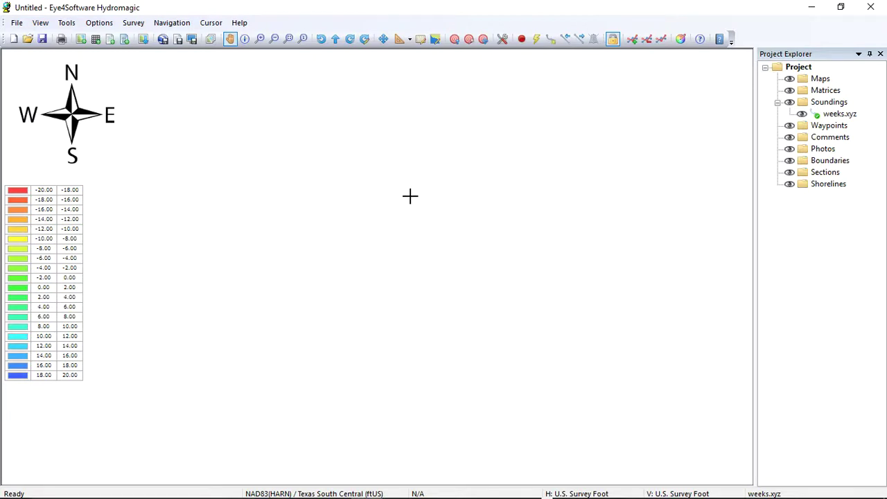
pyautogui.doubleClick(837, 115)
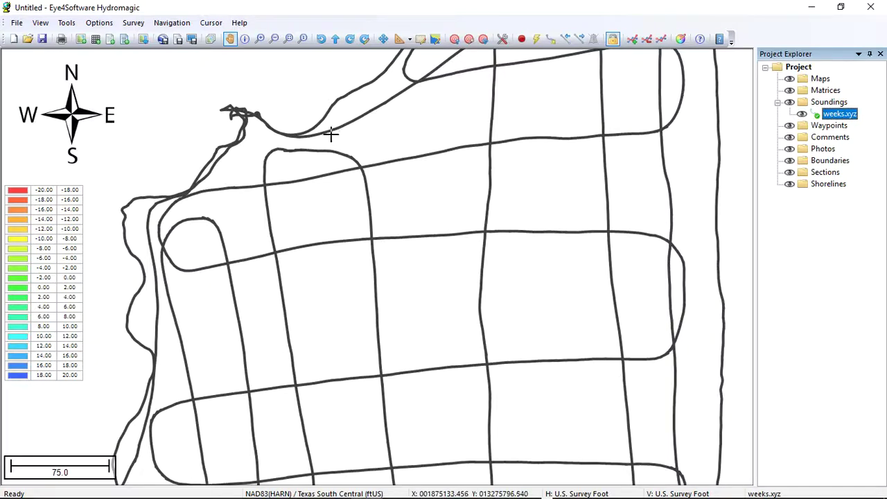
pyautogui.click(274, 39)
pyautogui.click(420, 321)
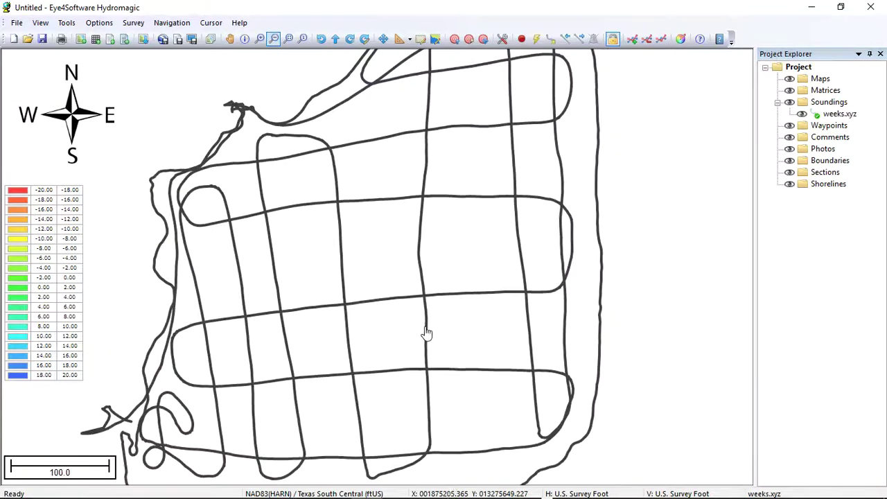
pyautogui.scroll(1, 368, 270)
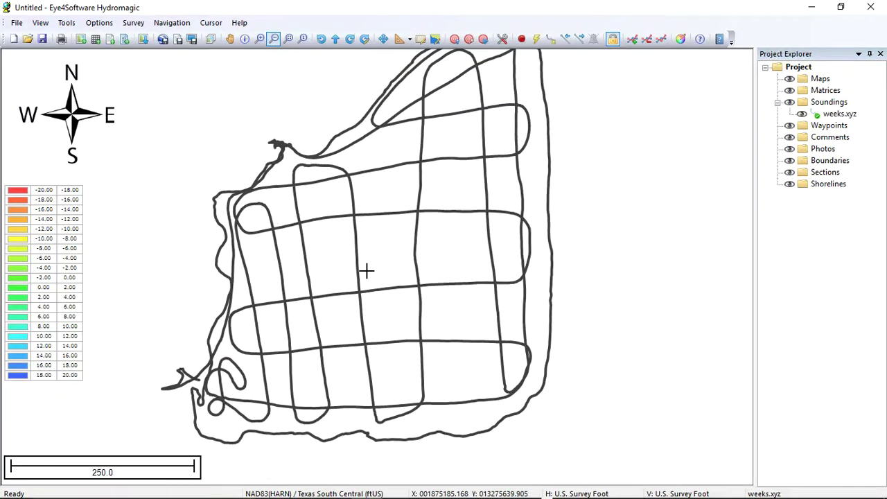
pyautogui.click(374, 249)
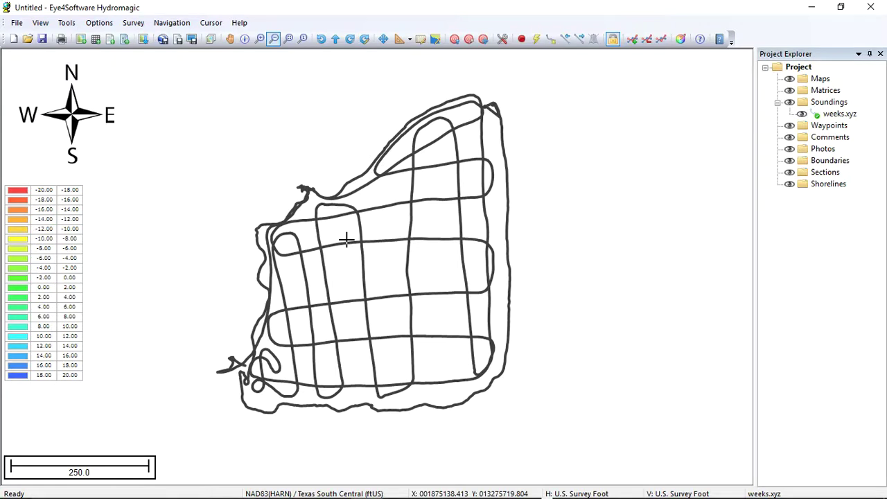
# Open the weeks.xyz sounding for editing and sort its records by Depth H, deepest first
pyautogui.rightClick(831, 117)
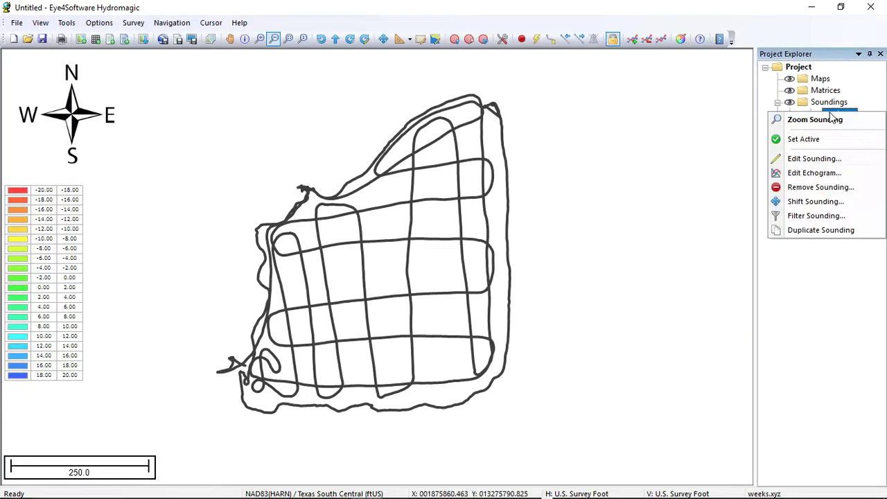
pyautogui.click(823, 159)
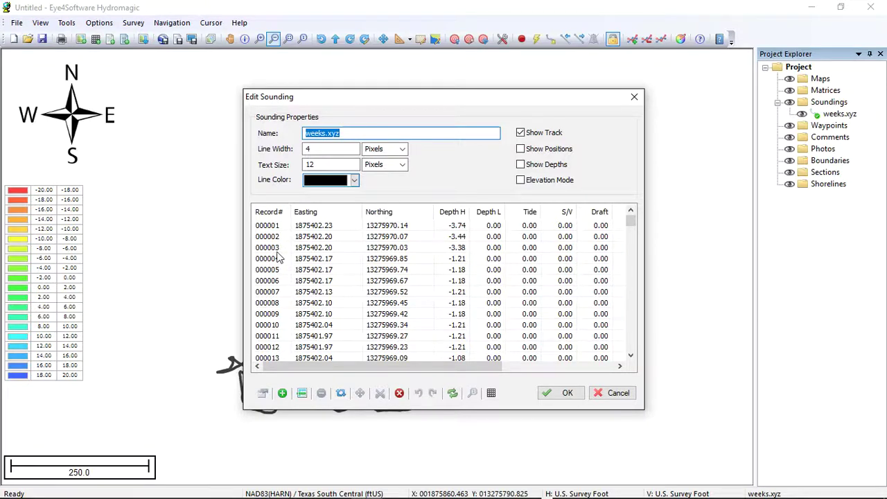
pyautogui.click(270, 214)
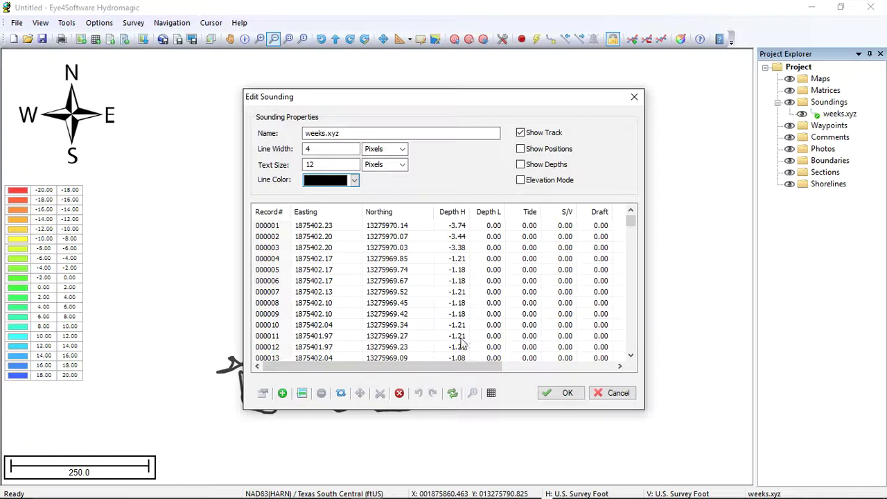
pyautogui.click(448, 212)
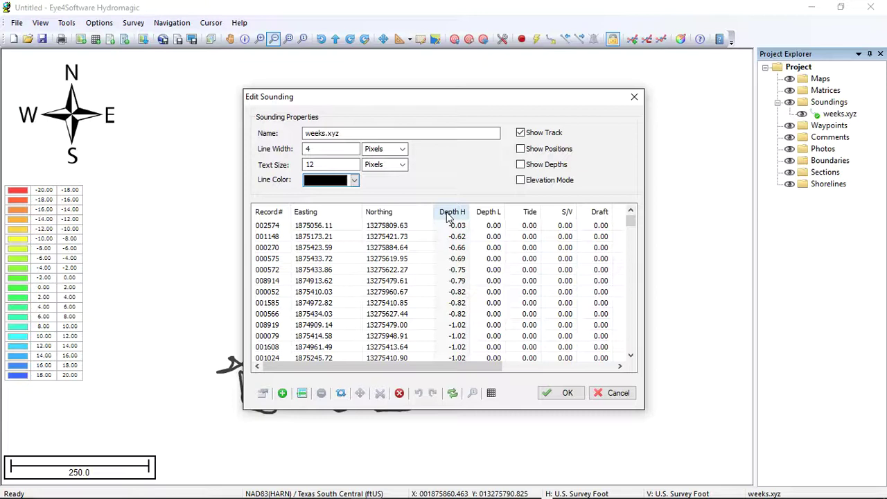
pyautogui.click(448, 214)
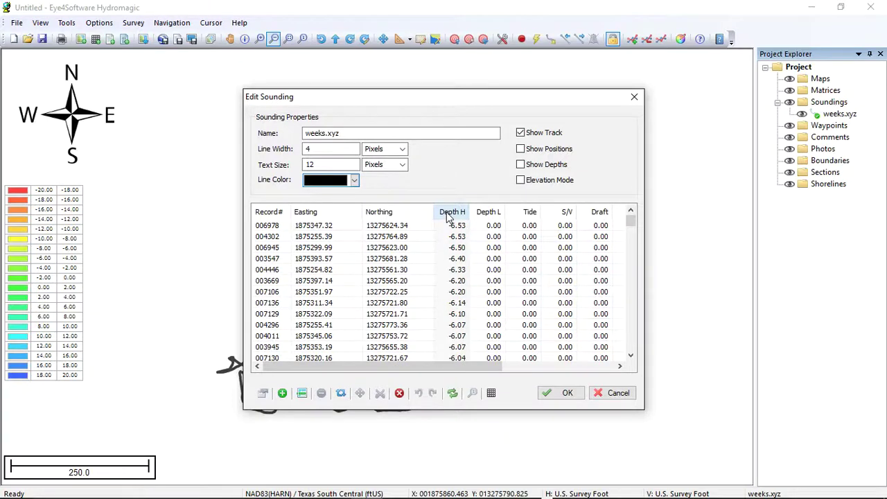
pyautogui.click(448, 213)
pyautogui.click(448, 213)
pyautogui.click(448, 213)
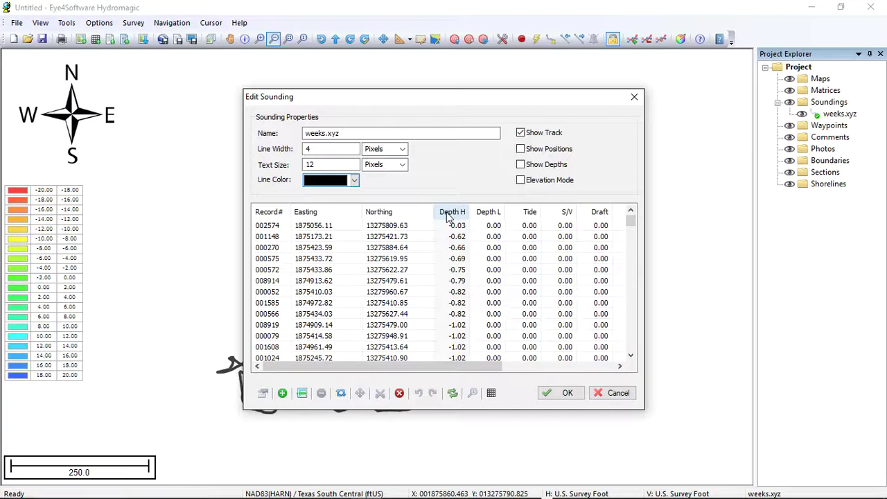
pyautogui.click(448, 213)
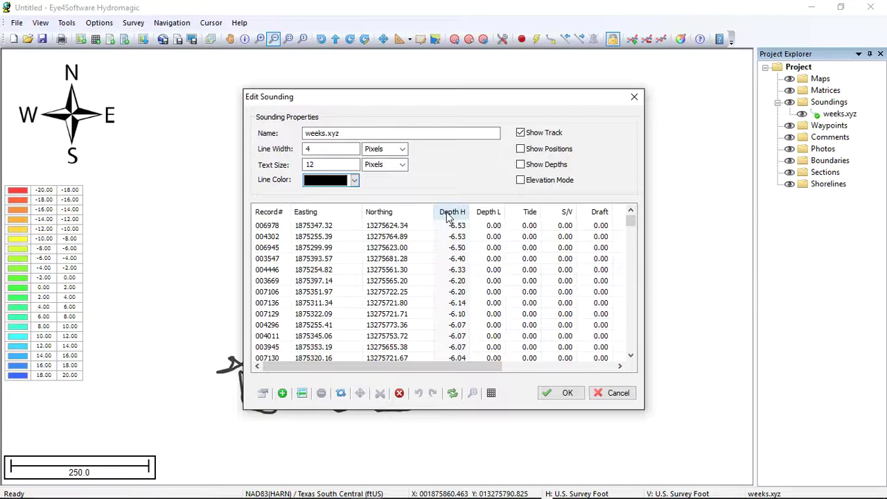
# Turn on positions and depths for the weeks.xyz sounding and turn off its track
pyautogui.click(521, 149)
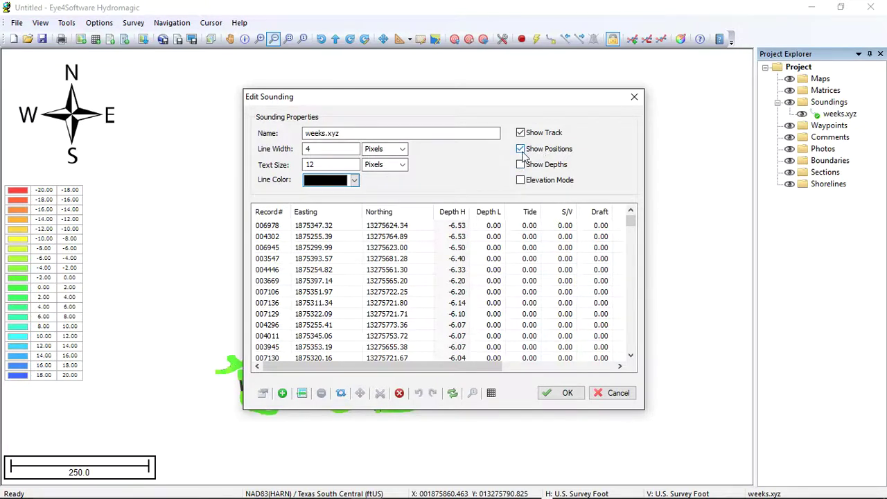
pyautogui.click(521, 167)
pyautogui.click(521, 133)
# Examine the deepest sounding records in the Depth H column for outlying values
pyautogui.click(456, 217)
pyautogui.click(456, 217)
pyautogui.click(631, 355)
pyautogui.click(631, 356)
pyautogui.click(631, 356)
pyautogui.click(631, 356)
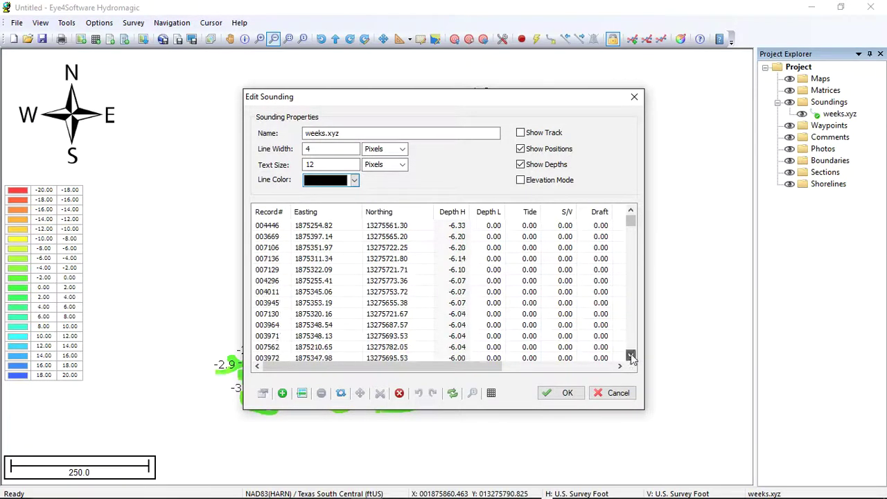
pyautogui.click(631, 211)
pyautogui.click(631, 211)
pyautogui.click(630, 211)
pyautogui.click(631, 211)
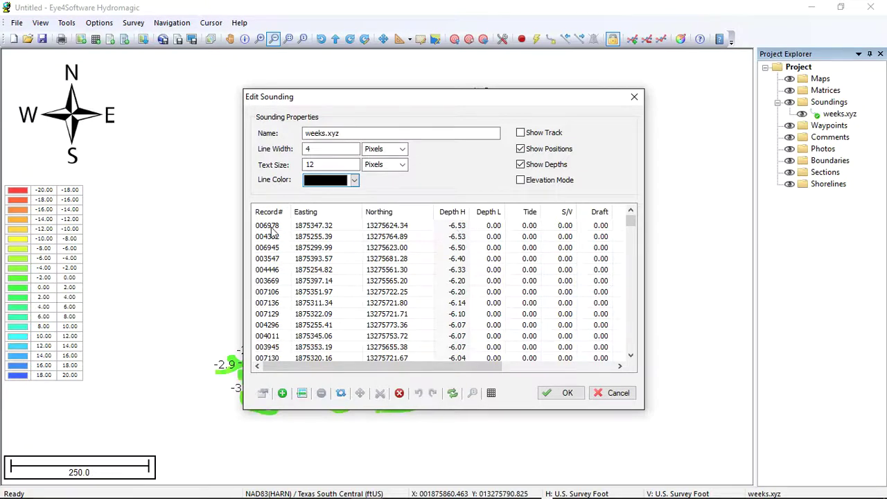
# Delete the deepest record, 006978, from the weeks.xyz sounding and confirm the removal
pyautogui.rightClick(457, 229)
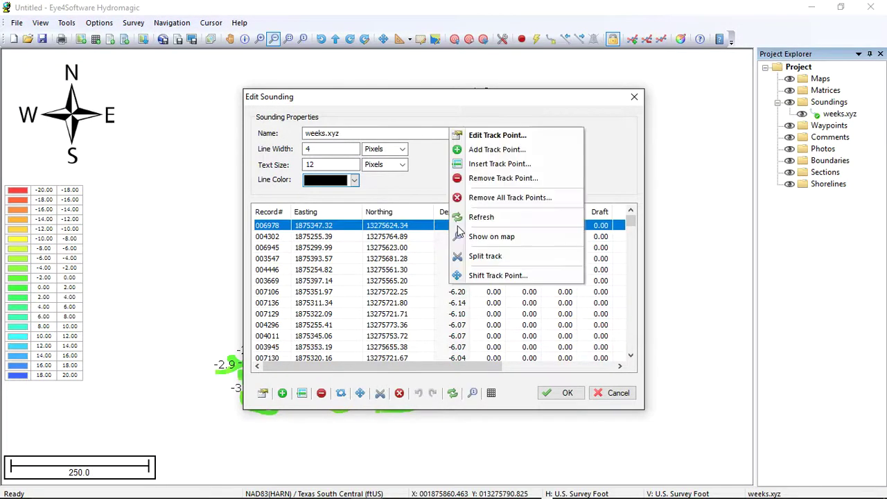
pyautogui.click(526, 178)
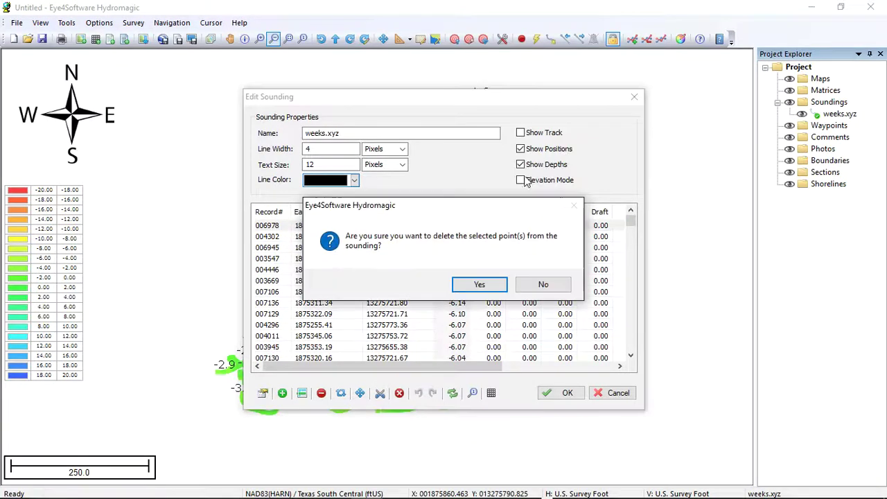
pyautogui.click(493, 283)
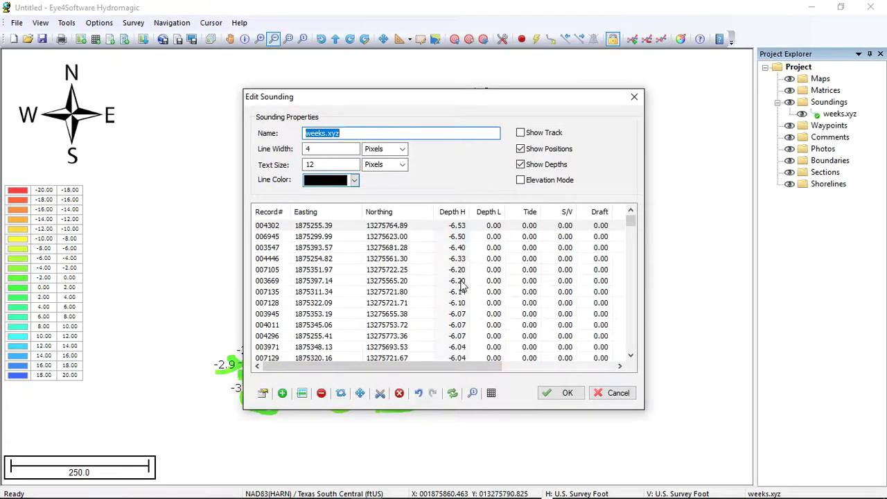
# Delete the eight deepest remaining records, 004302 through 007128 in the depth-sorted list, and accept the sounding edits
pyautogui.click(447, 228)
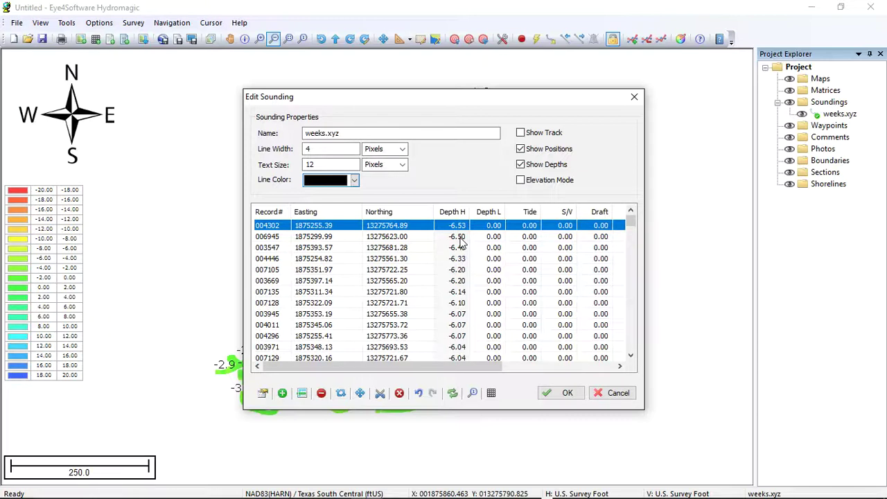
pyautogui.hotkey('shift', 'Down')
pyautogui.hotkey('shift', 'Down')
pyautogui.hotkey('shift', 'Down')
pyautogui.hotkey('shift', 'Down')
pyautogui.hotkey('shift', 'Down')
pyautogui.hotkey('shift', 'Down')
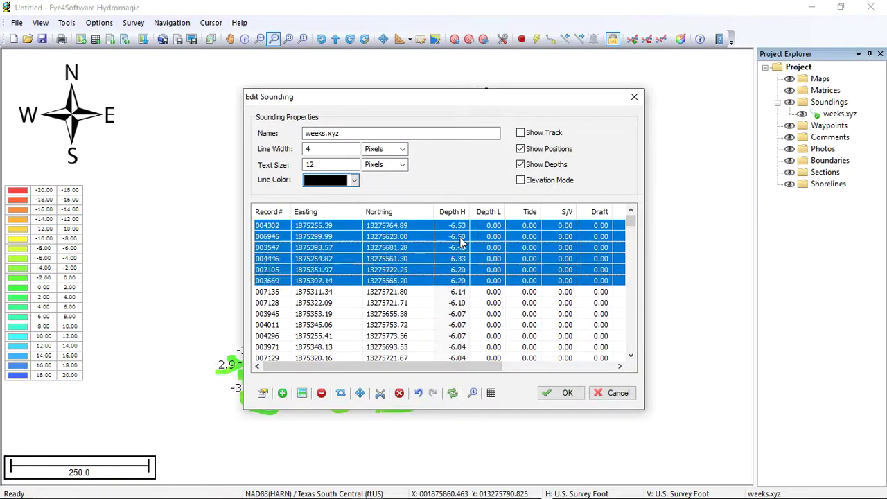
pyautogui.hotkey('shift', 'Up')
pyautogui.hotkey('shift', 'Up')
pyautogui.hotkey('shift', 'Up')
pyautogui.hotkey('shift', 'Up')
pyautogui.hotkey('shift', 'Up')
pyautogui.hotkey('shift', 'Down')
pyautogui.hotkey('shift', 'Down')
pyautogui.hotkey('shift', 'Down')
pyautogui.hotkey('shift', 'Down')
pyautogui.hotkey('shift', 'Down')
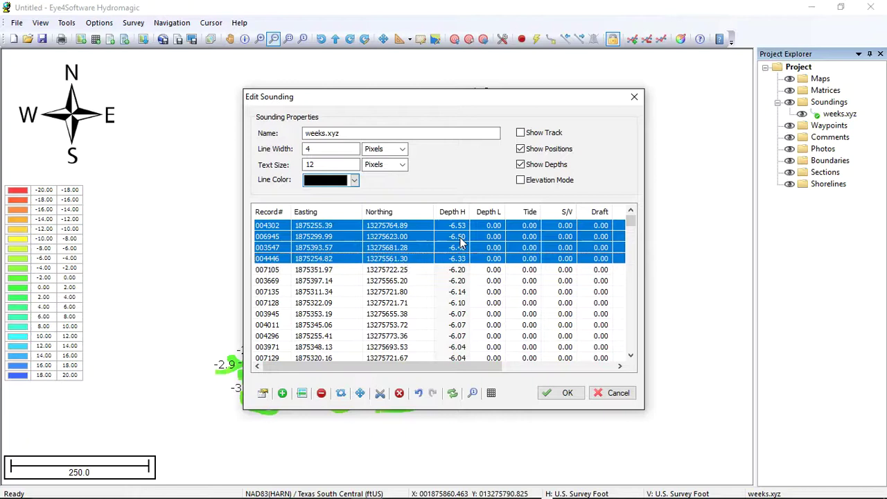
pyautogui.hotkey('shift', 'Down')
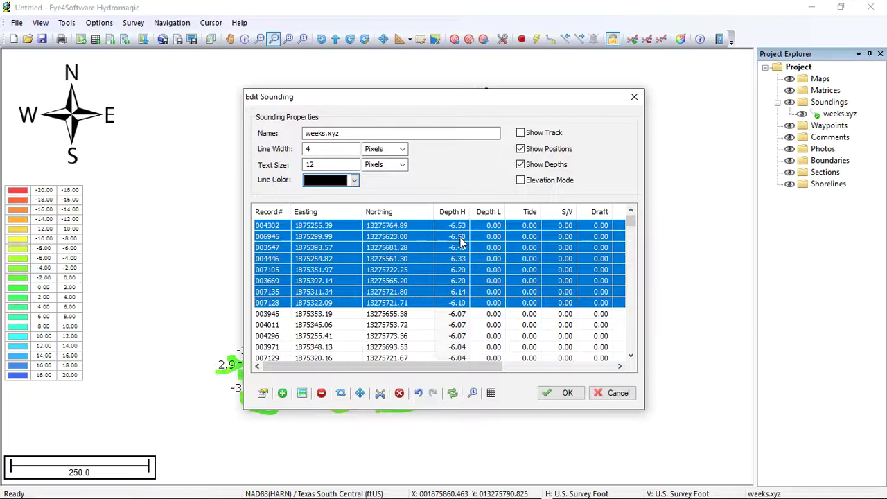
pyautogui.rightClick(461, 241)
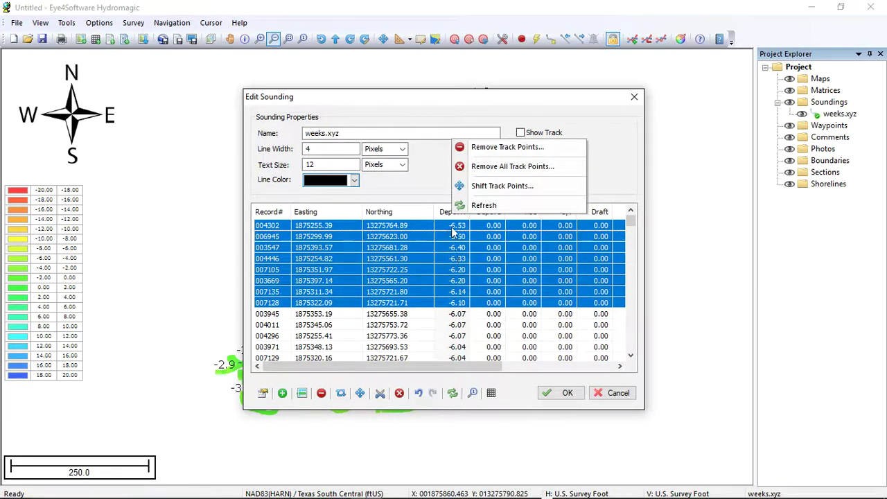
pyautogui.click(493, 148)
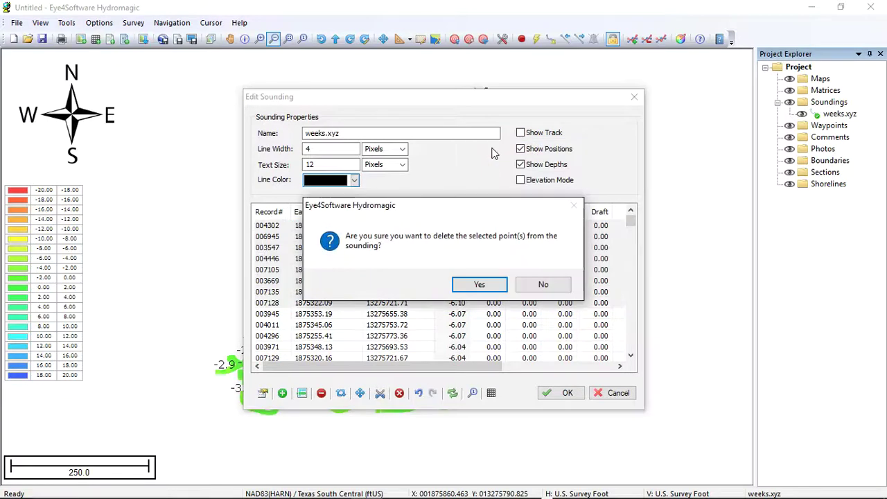
pyautogui.click(479, 285)
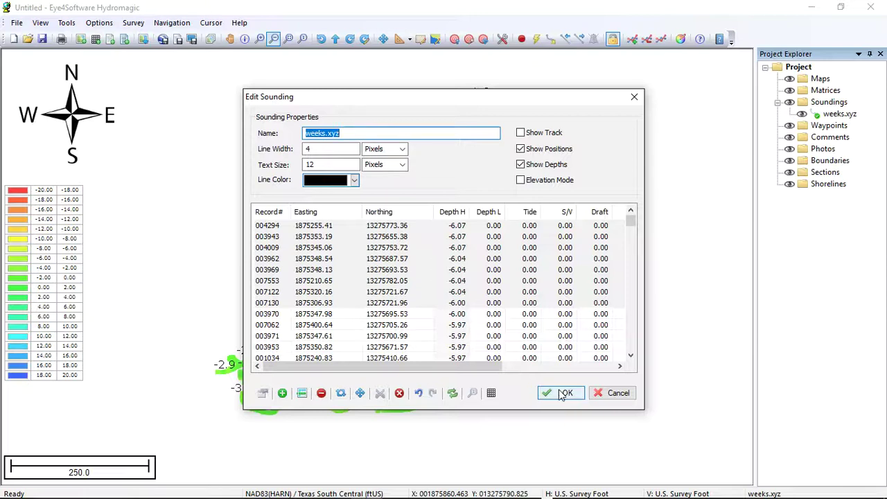
pyautogui.click(565, 394)
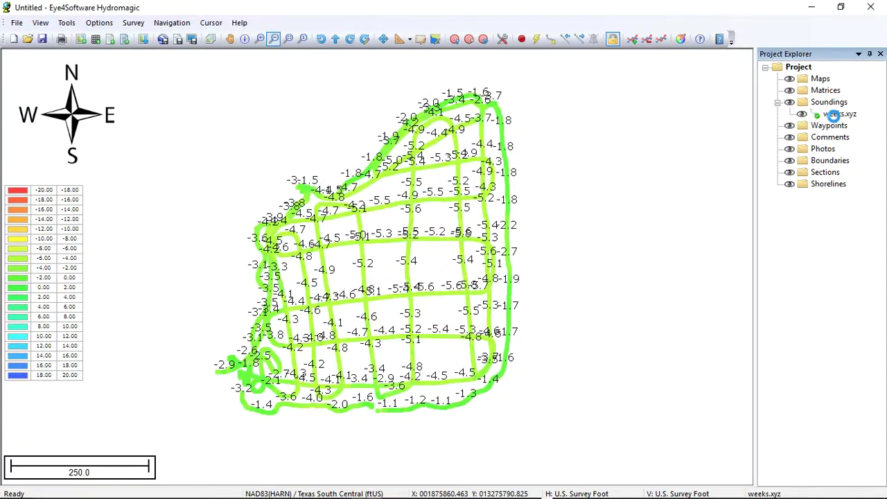
# Shift the weeks.xyz sounding by applying a depth correction with an offset of -0.33
pyautogui.click(832, 115)
pyautogui.rightClick(834, 115)
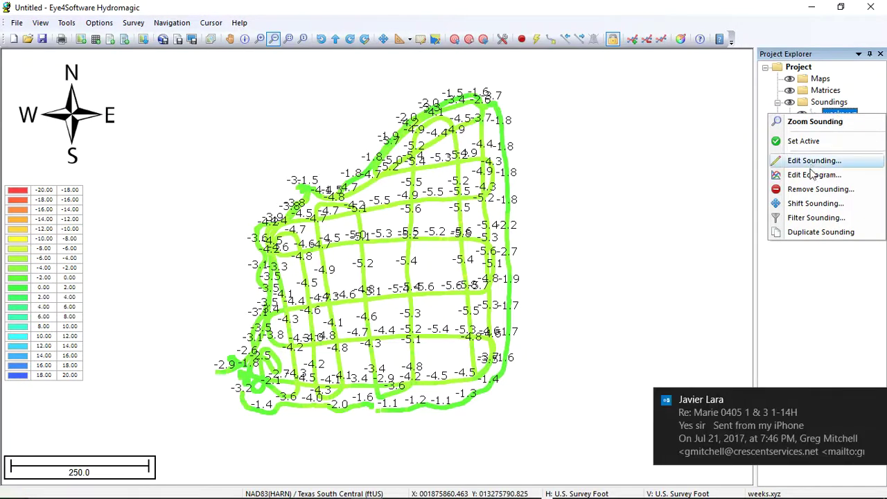
pyautogui.click(815, 205)
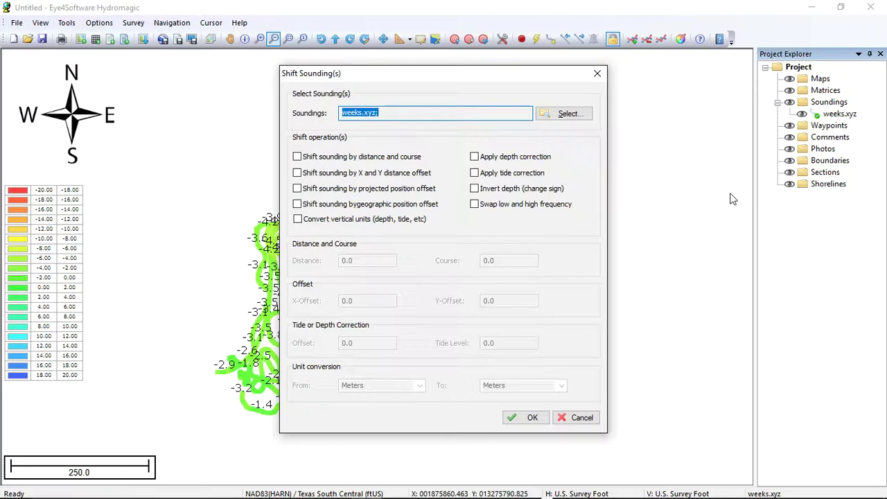
pyautogui.click(475, 157)
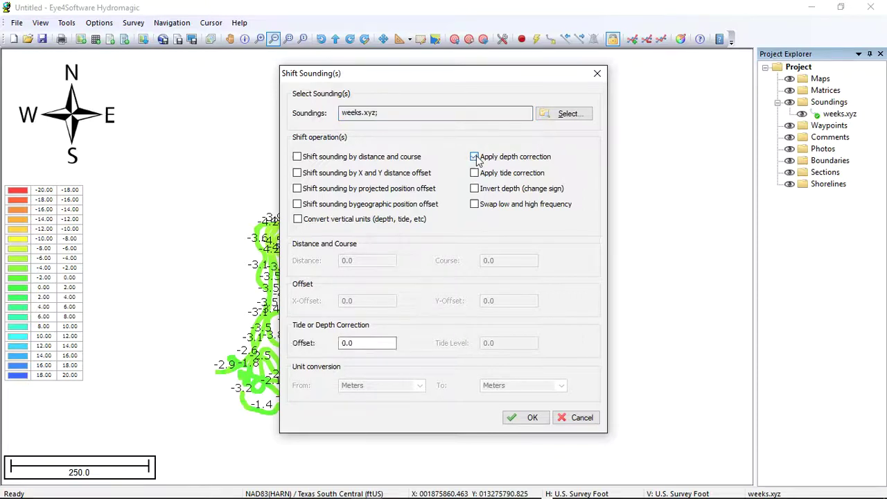
pyautogui.click(371, 342)
pyautogui.press('BackSpace')
pyautogui.press('BackSpace')
pyautogui.press('BackSpace')
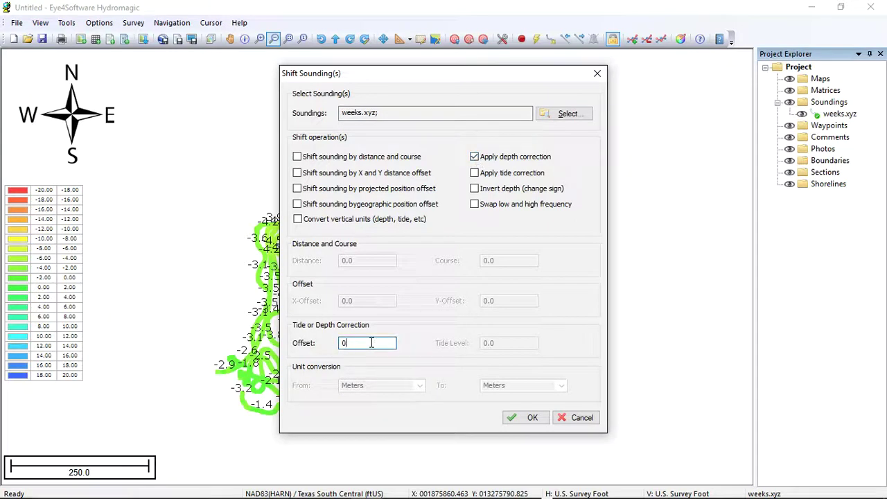
pyautogui.write('-0.33')
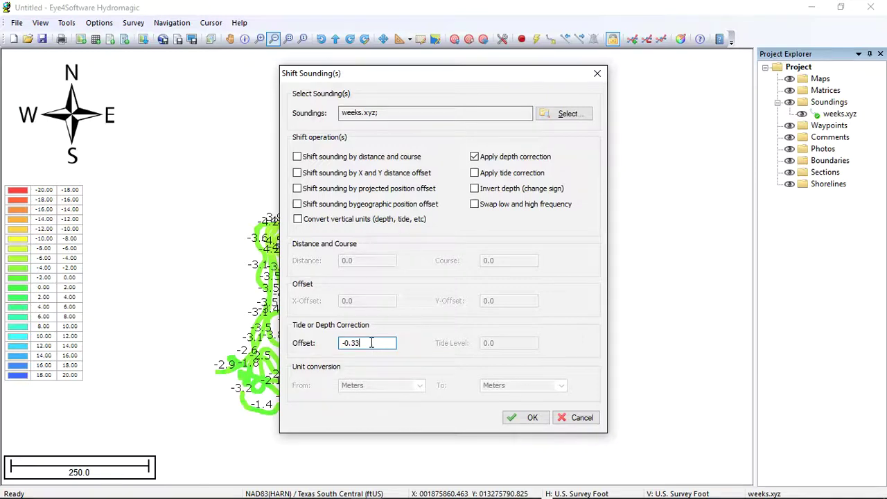
pyautogui.click(524, 423)
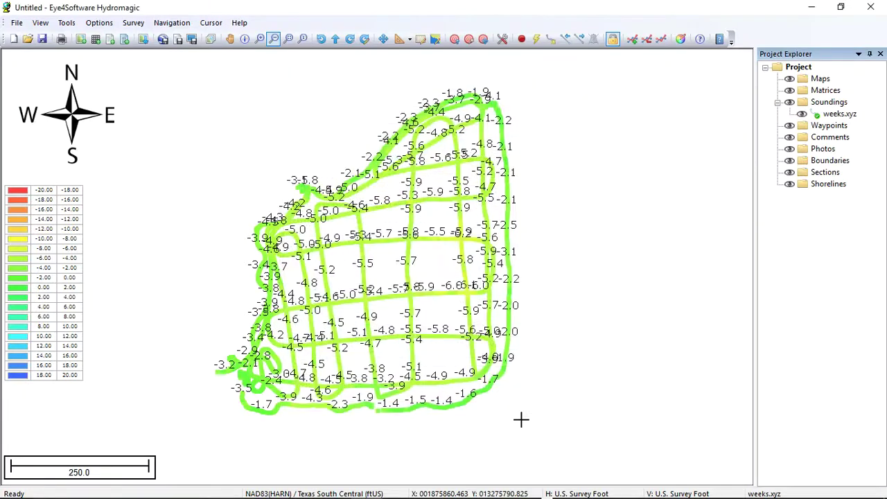
# Reopen the weeks.xyz sounding records and sort them by Depth H, deepest first, to check the corrected depth range
pyautogui.rightClick(836, 116)
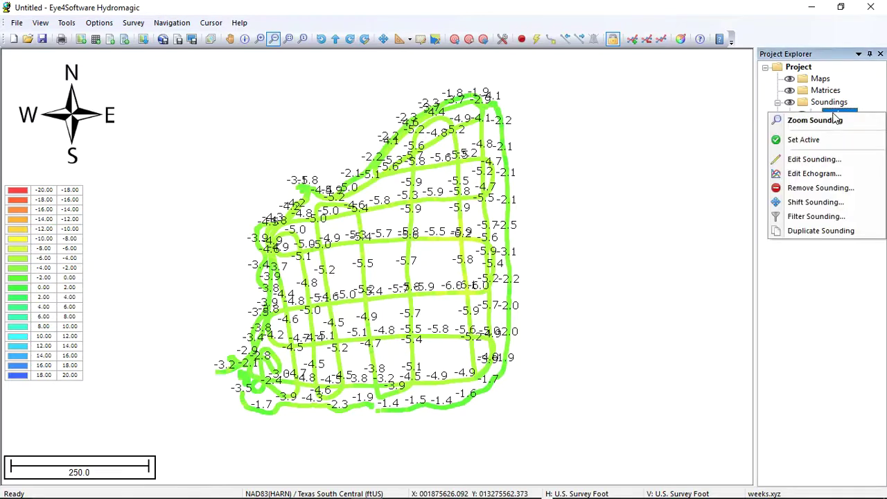
pyautogui.click(815, 159)
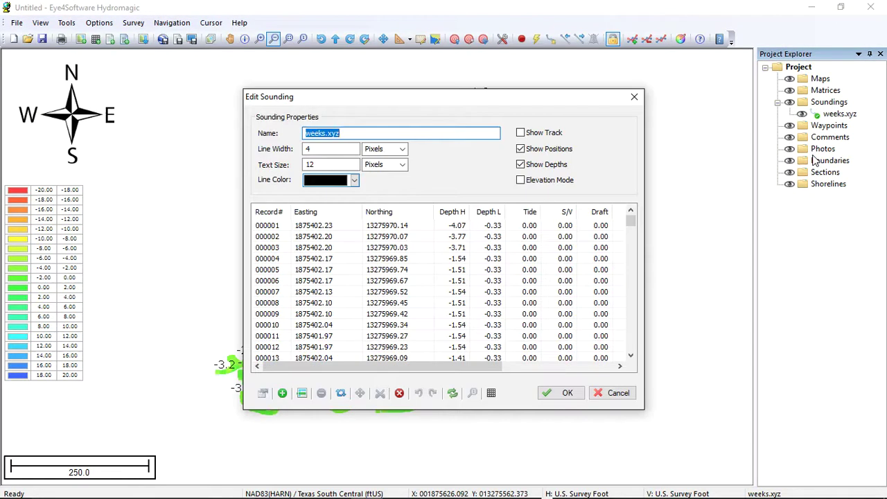
pyautogui.click(454, 212)
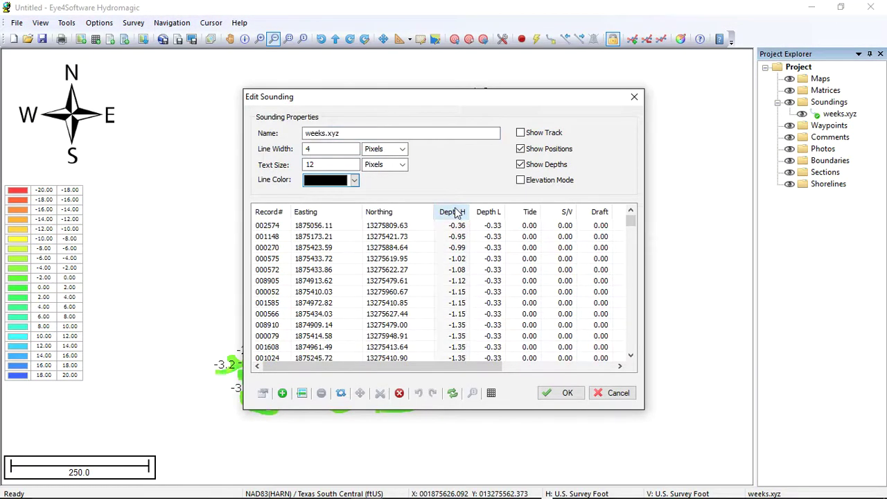
pyautogui.click(454, 212)
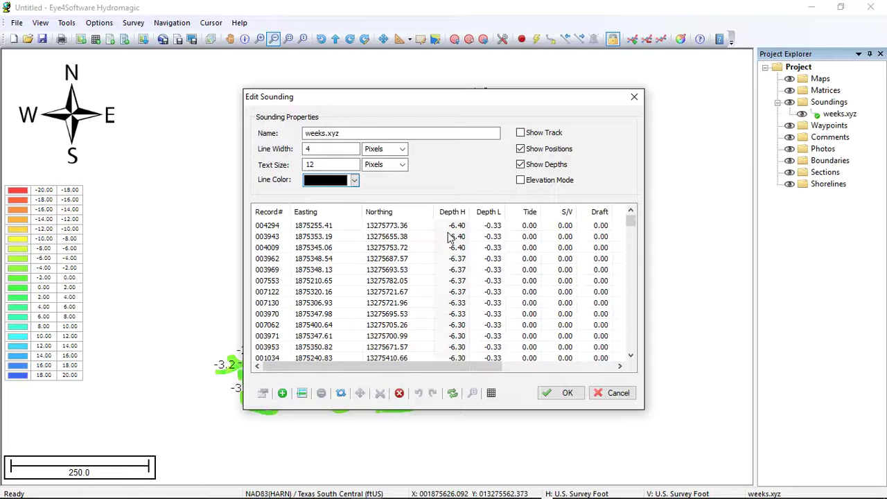
pyautogui.click(563, 393)
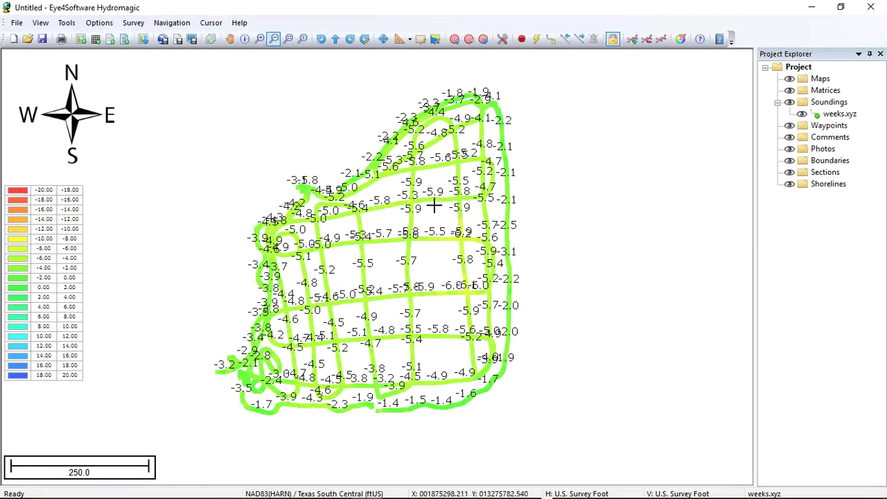
pyautogui.click(99, 22)
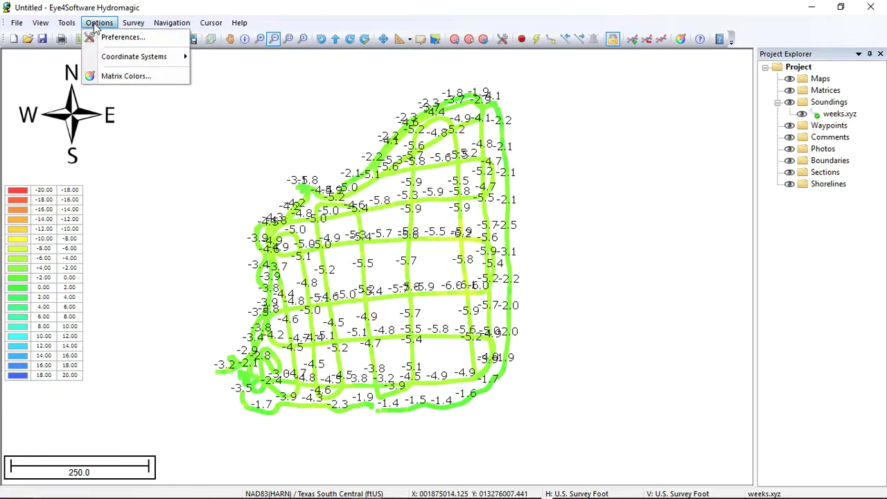
pyautogui.click(127, 76)
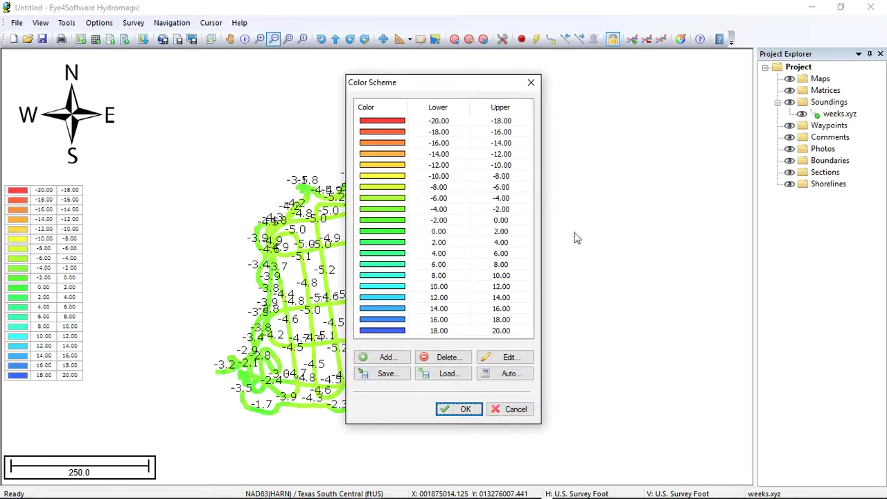
pyautogui.click(516, 412)
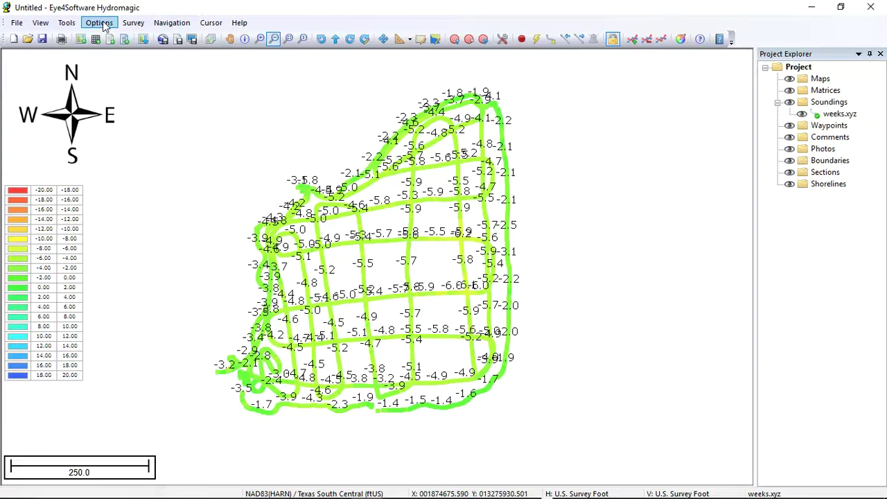
# Generate matrix color ranges using all colors from -7 to 0 at an interval of 1 with reversed colors, and apply the scheme
pyautogui.click(102, 25)
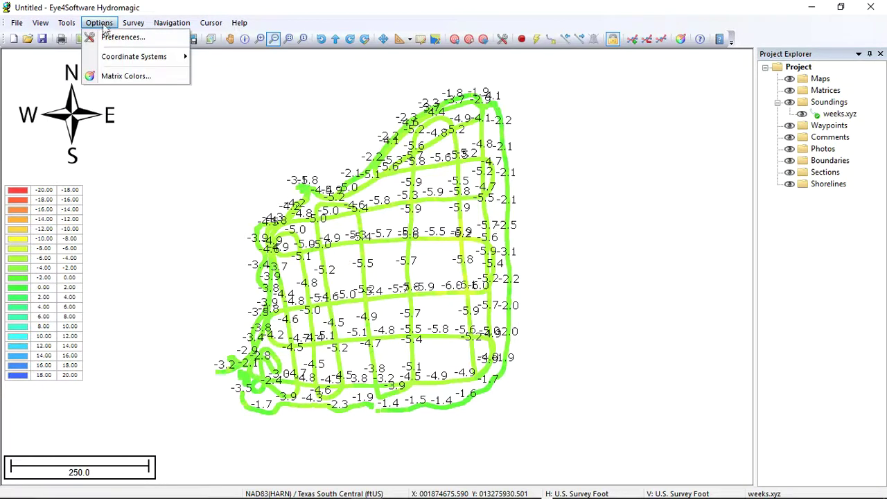
pyautogui.click(127, 78)
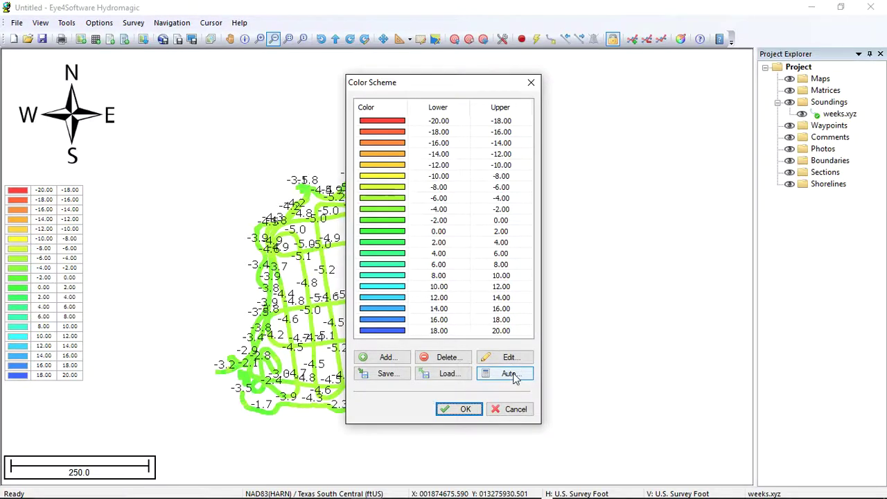
pyautogui.click(513, 377)
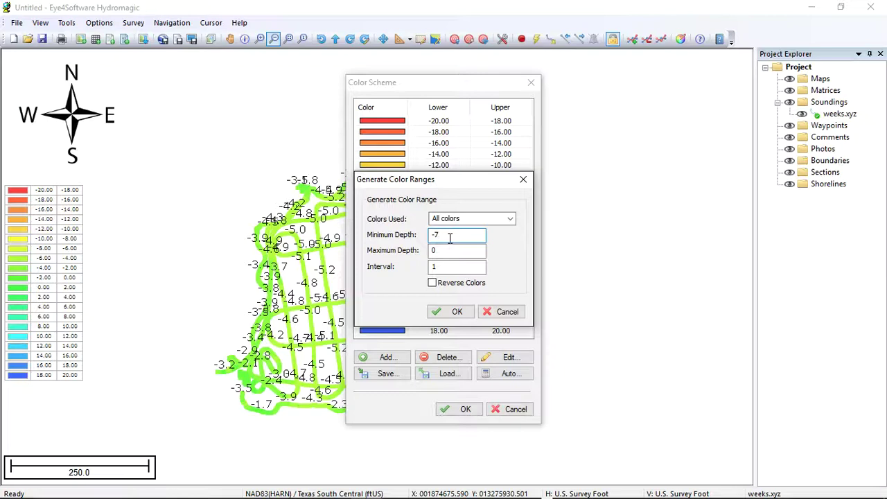
pyautogui.doubleClick(455, 269)
pyautogui.write('1')
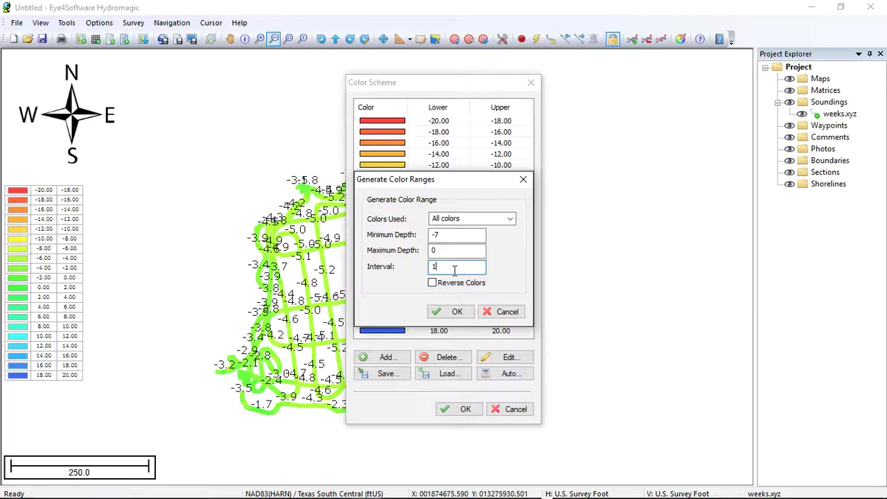
pyautogui.click(432, 284)
pyautogui.click(458, 311)
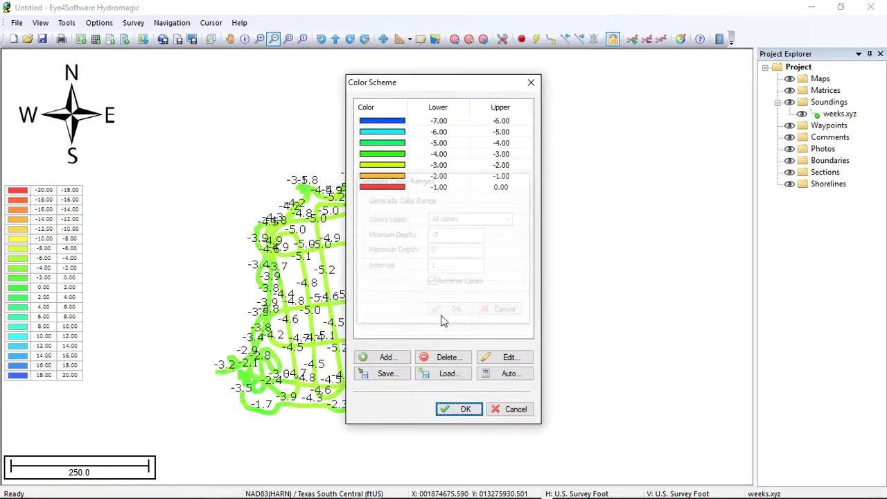
pyautogui.click(466, 410)
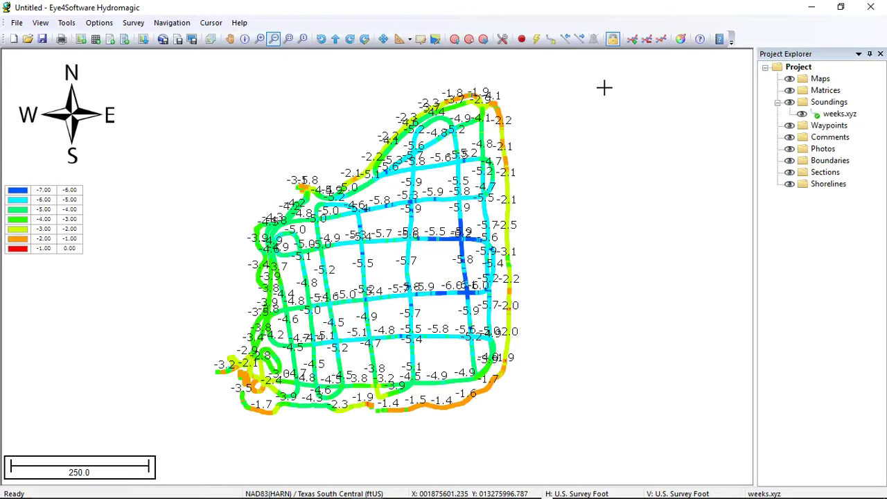
# Set up a Google Maps (Satellite) map download with its boundaries calculated from the weeks.xyz sounding
pyautogui.rightClick(820, 79)
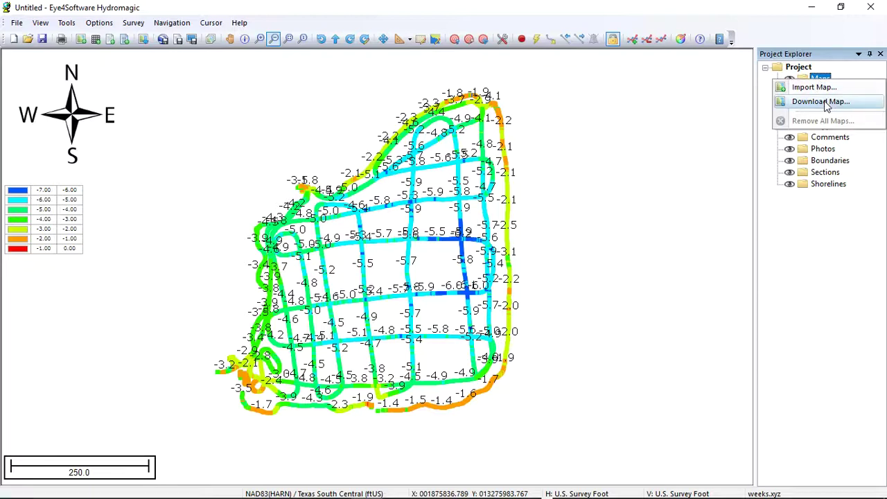
pyautogui.click(821, 102)
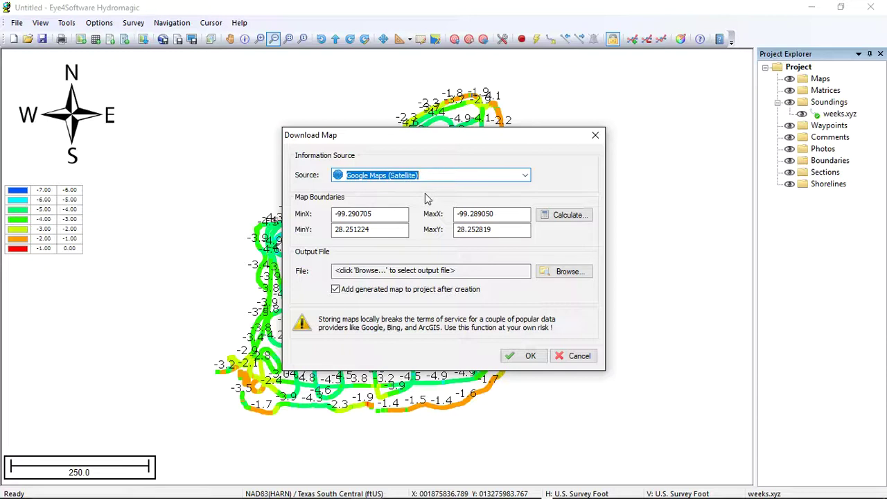
pyautogui.click(561, 217)
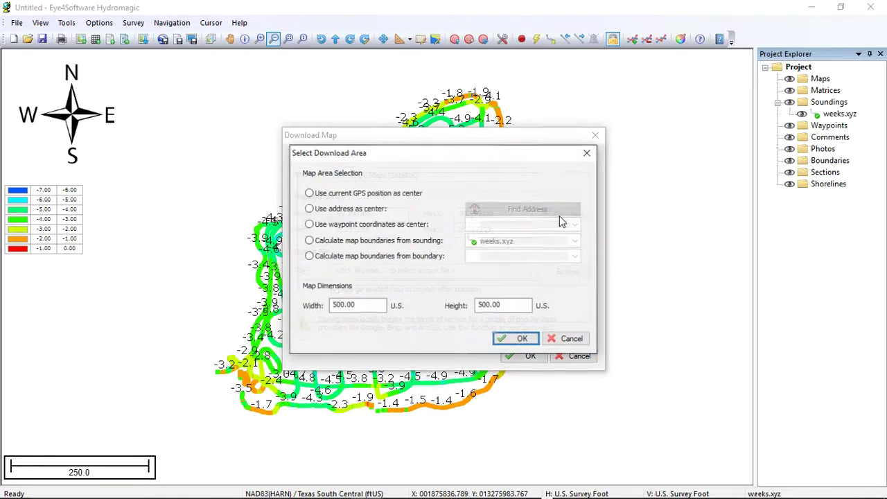
pyautogui.click(309, 243)
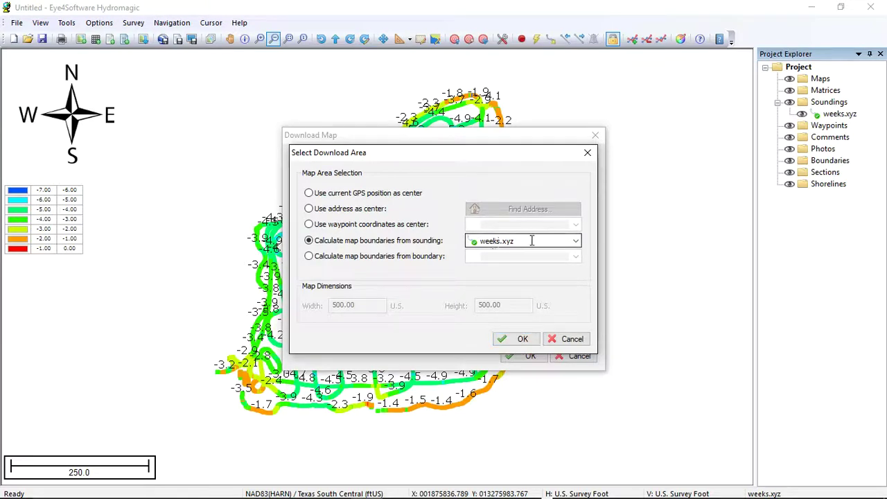
pyautogui.click(511, 339)
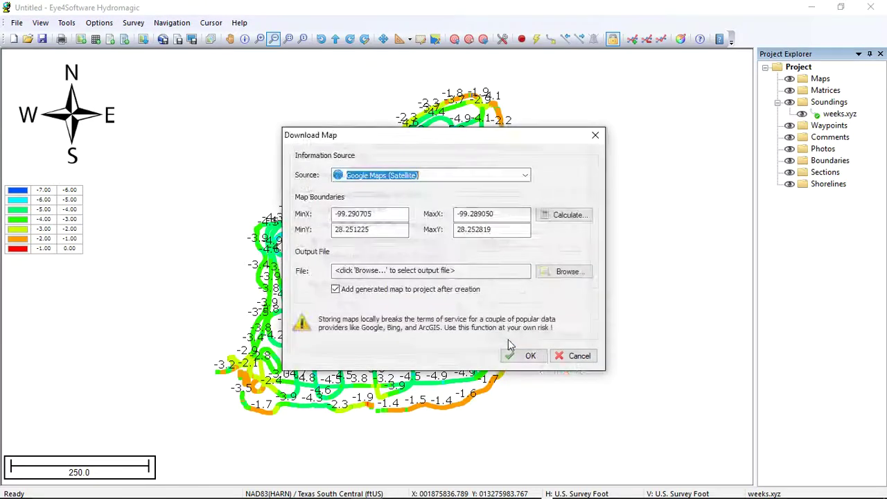
# Set the output to a JPEG file named map in the Weeks folder and download the satellite map into the project
pyautogui.click(571, 276)
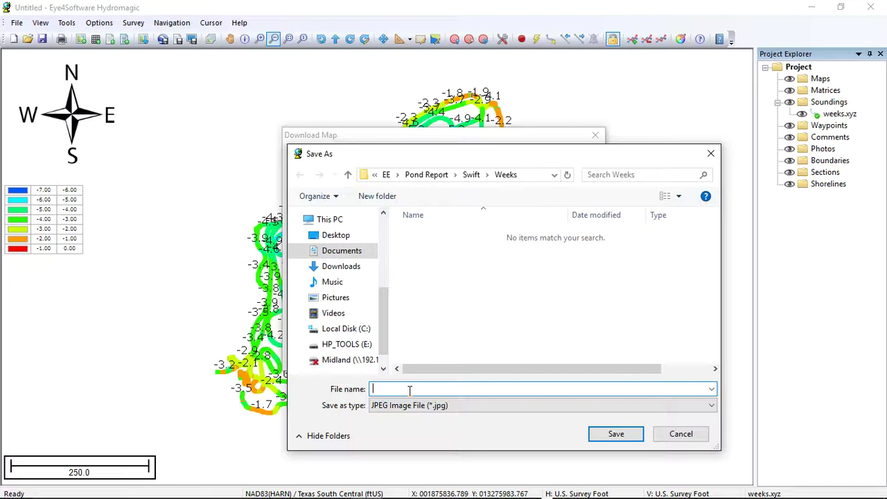
pyautogui.write('map')
pyautogui.click(616, 435)
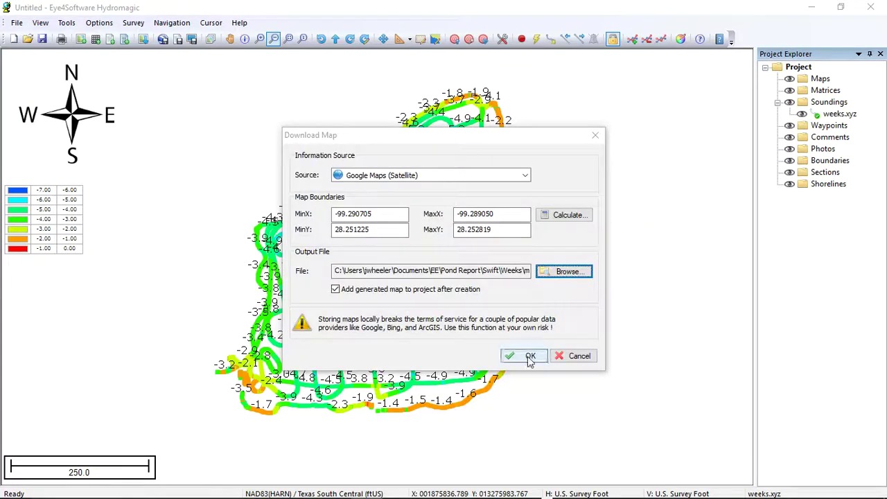
pyautogui.click(530, 359)
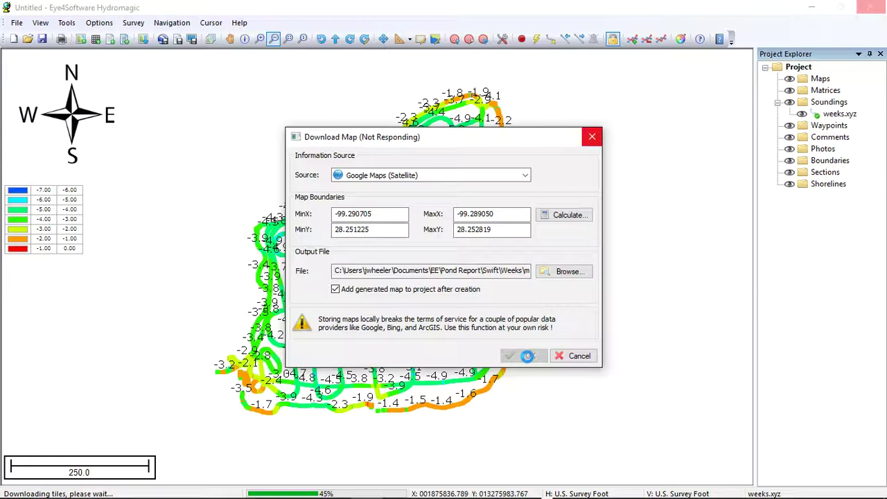
pyautogui.moveTo(516, 147); pyautogui.dragTo(759, 314)
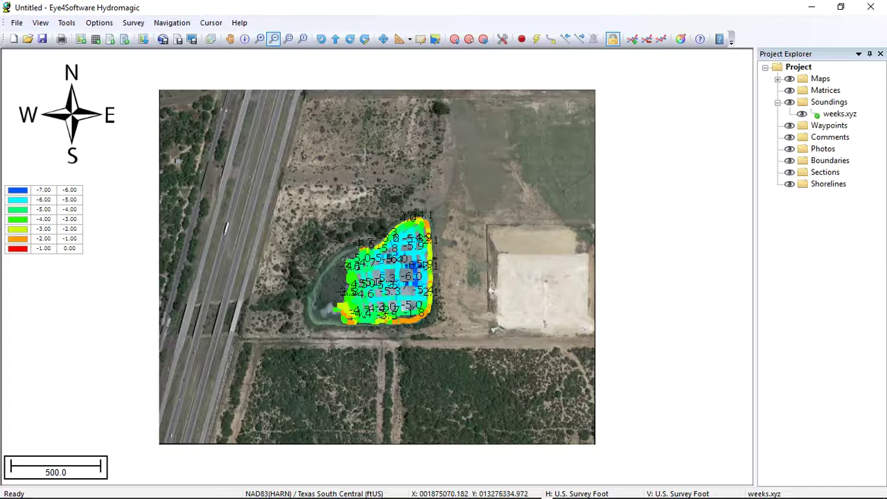
# Remove the single red sounding point, in the -1 to 0 depth range, from the track along the pond's southern shore
pyautogui.click(259, 38)
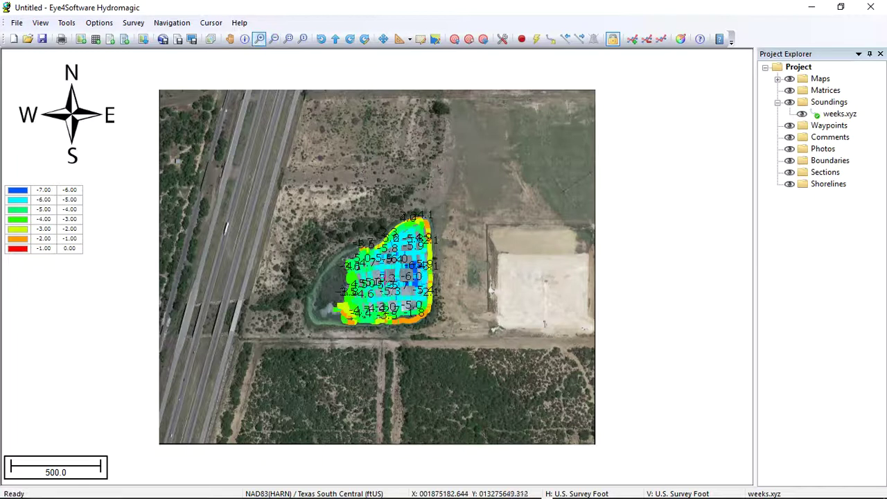
pyautogui.click(393, 282)
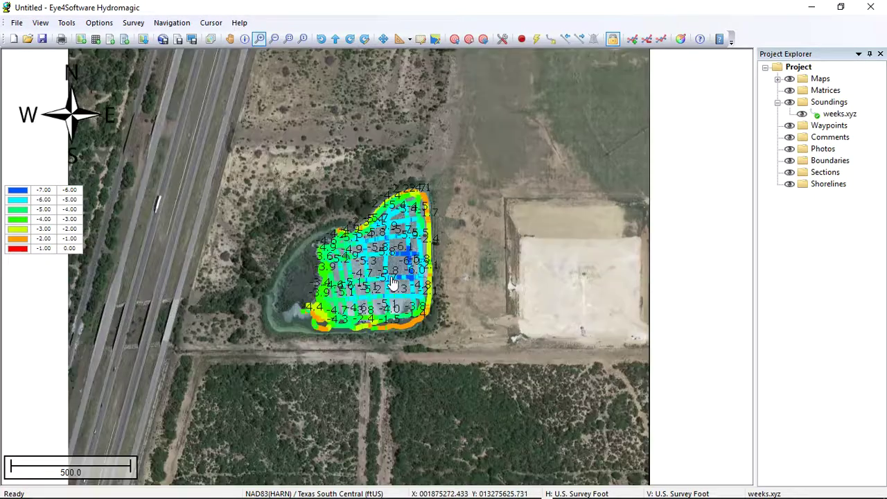
pyautogui.click(377, 272)
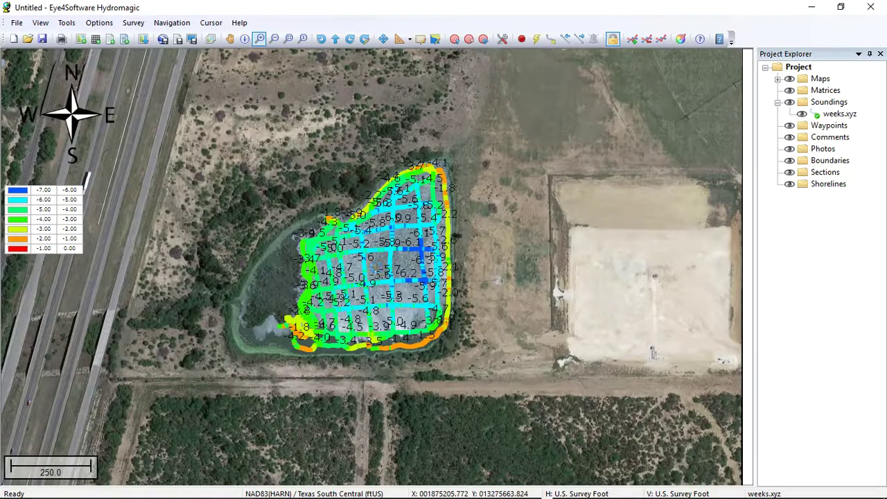
pyautogui.click(356, 255)
pyautogui.click(350, 266)
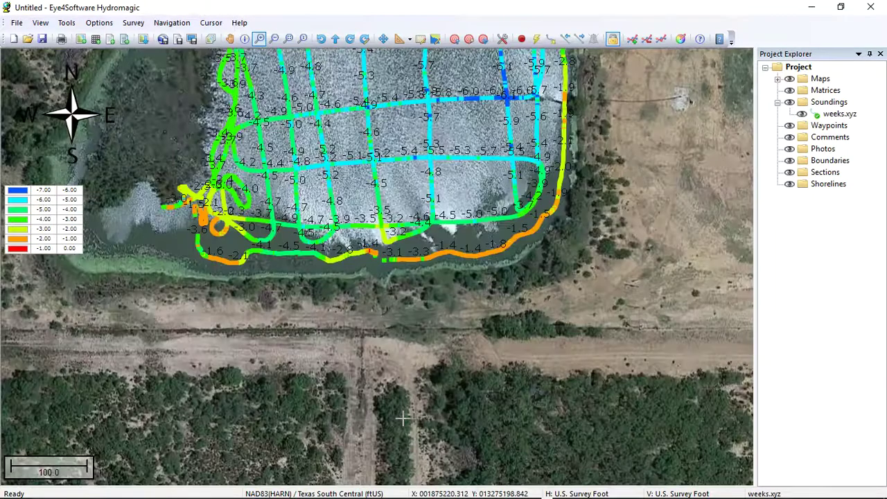
pyautogui.click(403, 419)
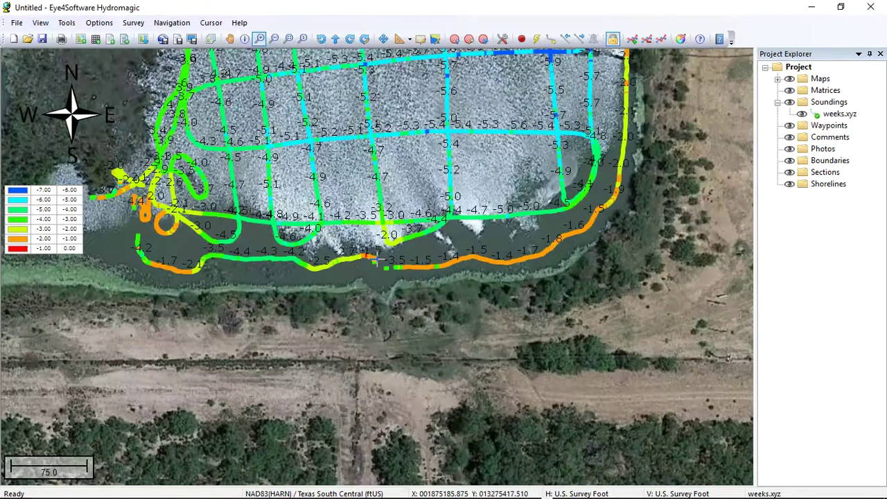
pyautogui.click(378, 258)
pyautogui.click(379, 262)
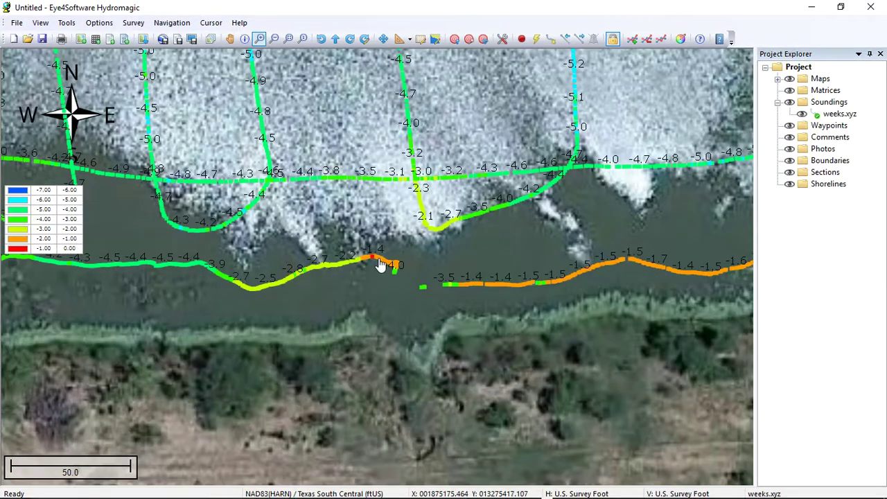
pyautogui.click(371, 261)
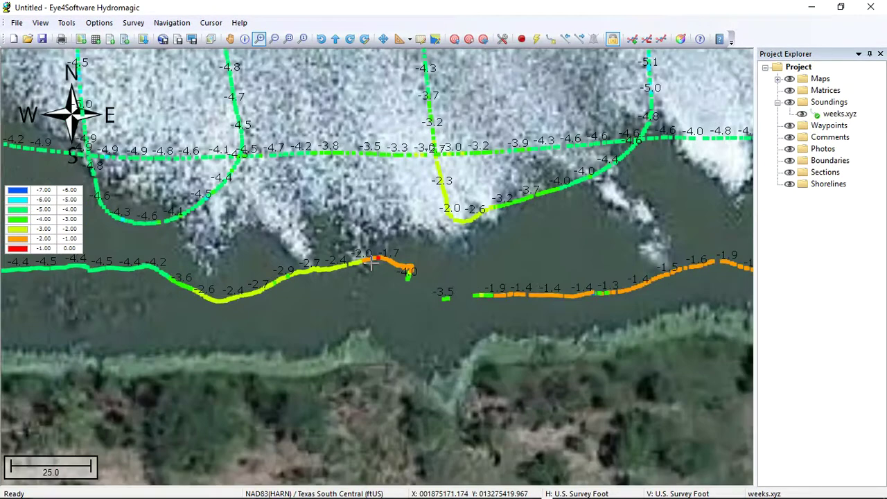
pyautogui.click(377, 243)
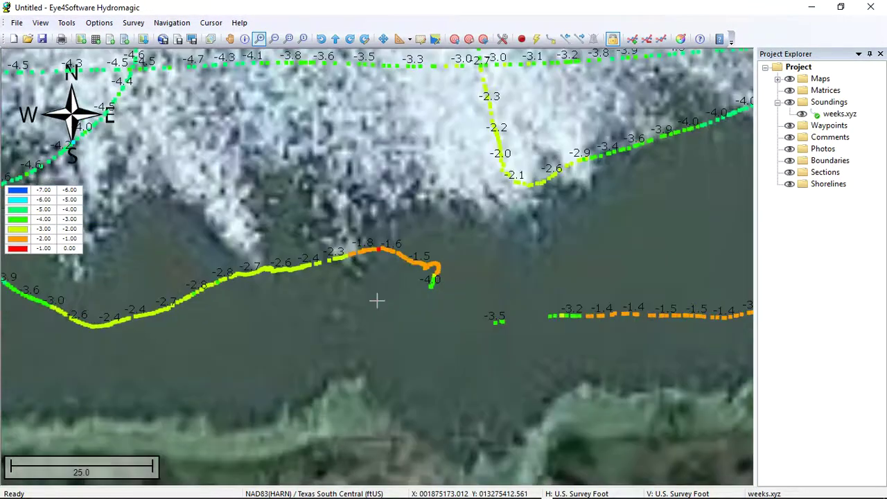
pyautogui.click(377, 227)
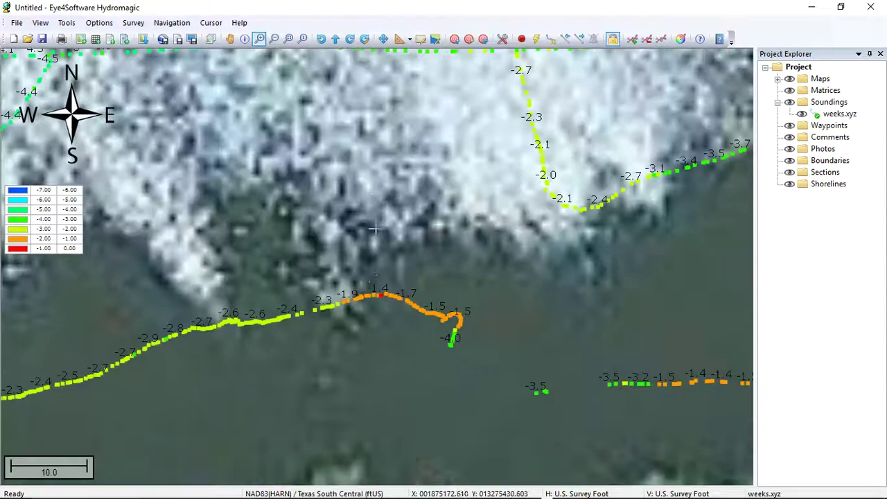
pyautogui.click(382, 319)
pyautogui.click(365, 248)
pyautogui.click(379, 224)
pyautogui.click(382, 299)
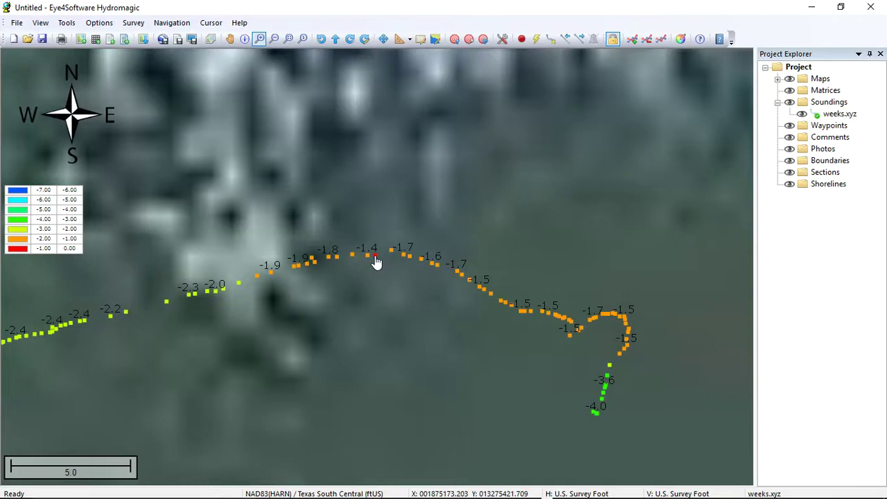
pyautogui.rightClick(375, 260)
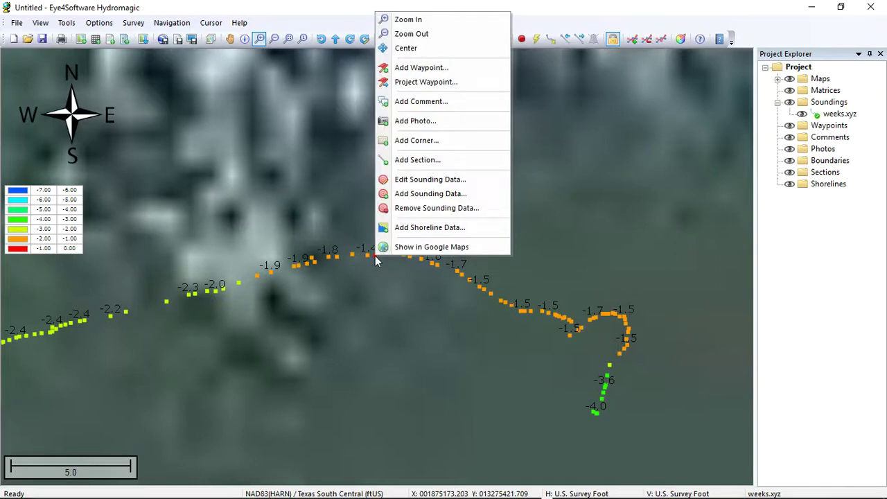
pyautogui.click(433, 208)
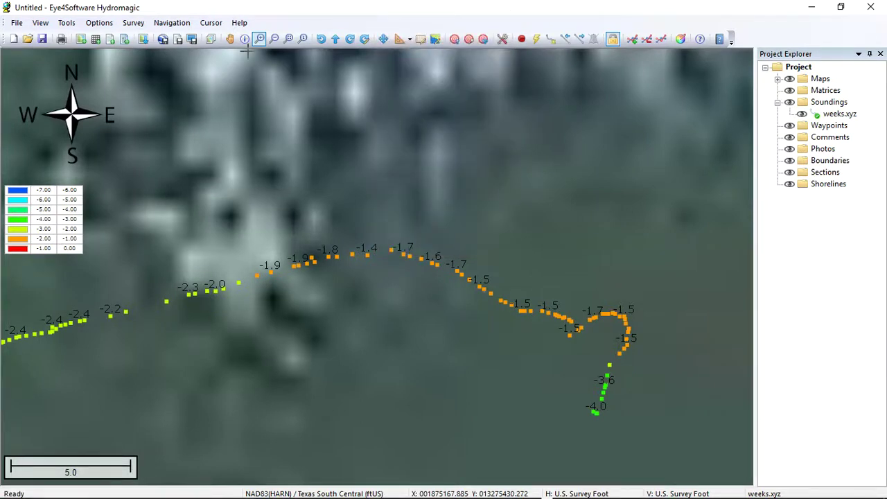
# Examine the western part of the pond against the satellite map for areas without sounding tracks
pyautogui.click(274, 38)
pyautogui.click(351, 165)
pyautogui.click(350, 164)
pyautogui.click(350, 164)
pyautogui.click(351, 164)
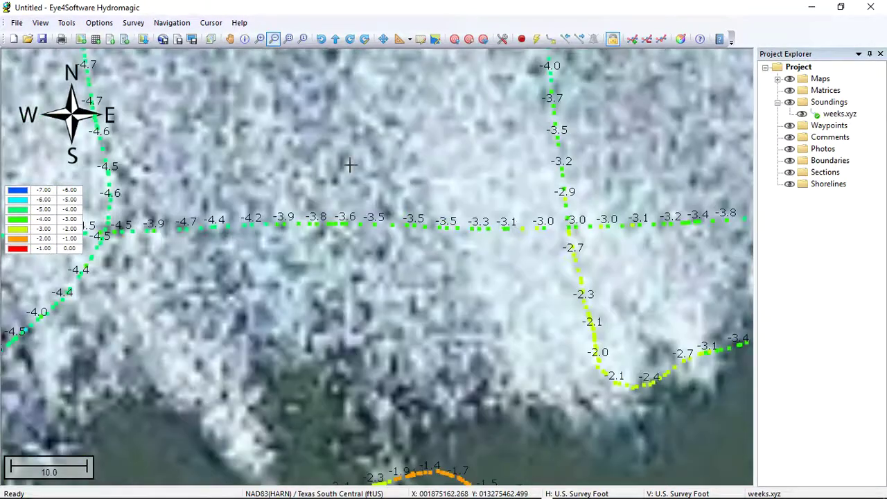
pyautogui.click(351, 164)
pyautogui.click(350, 164)
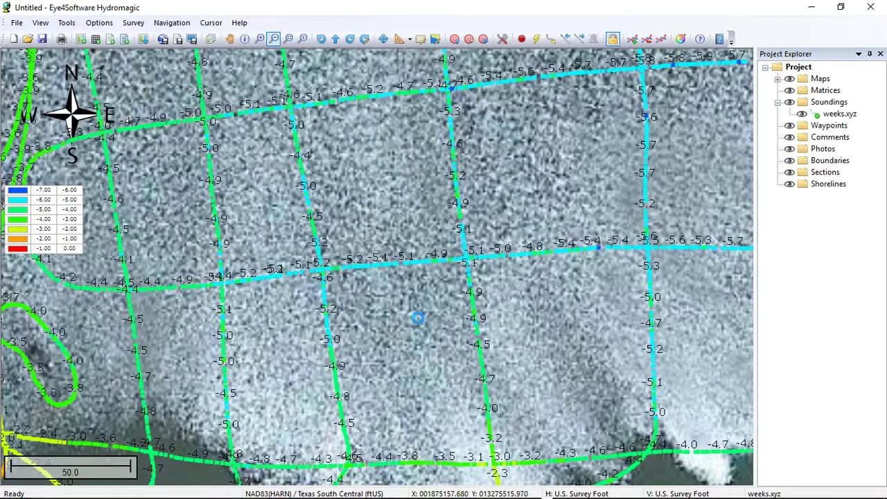
pyautogui.click(418, 318)
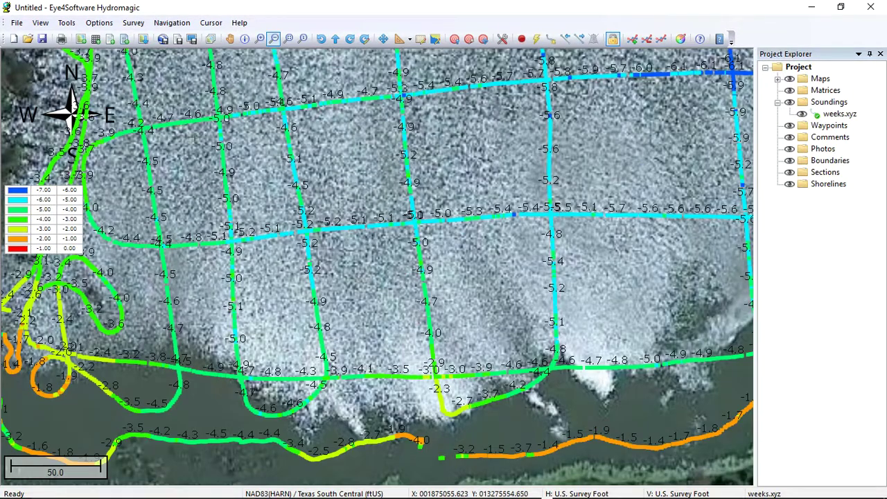
pyautogui.click(230, 39)
pyautogui.moveTo(190, 158); pyautogui.dragTo(392, 189)
pyautogui.moveTo(163, 189); pyautogui.dragTo(332, 274)
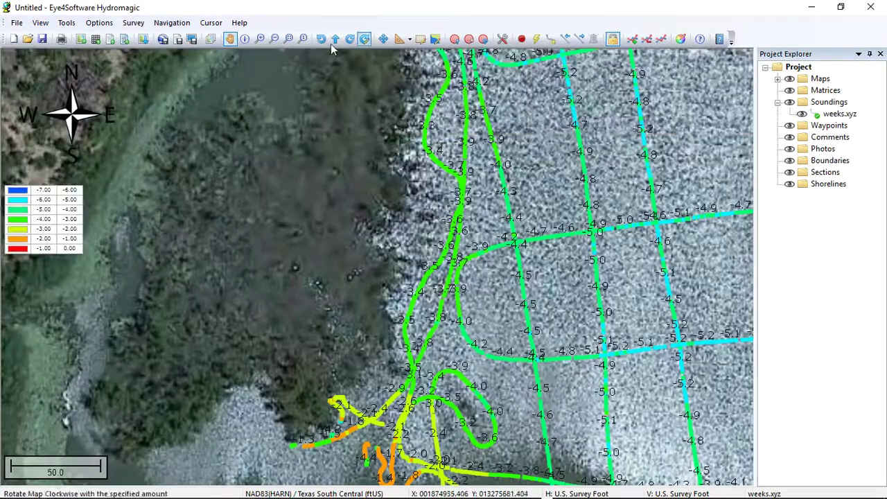
pyautogui.click(274, 40)
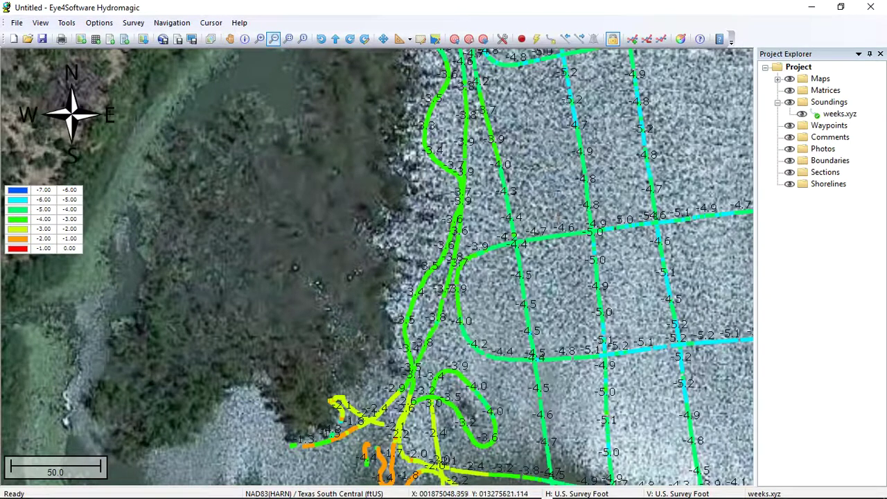
pyautogui.click(548, 186)
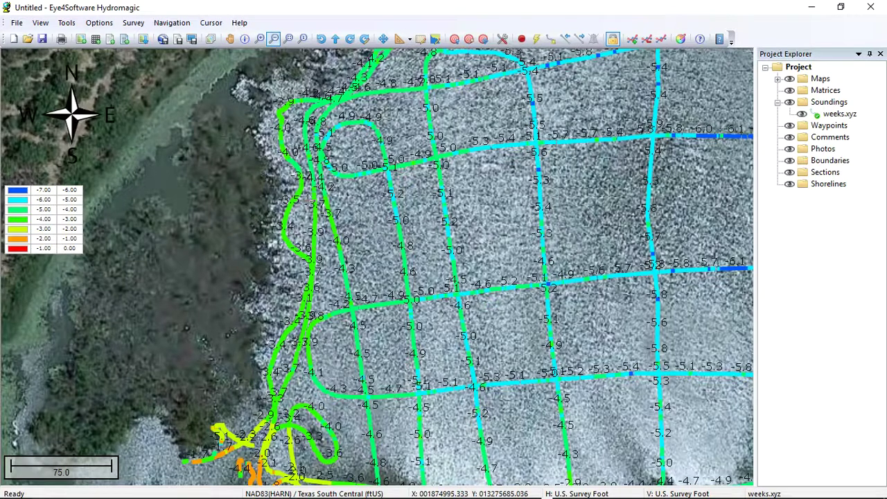
pyautogui.click(268, 306)
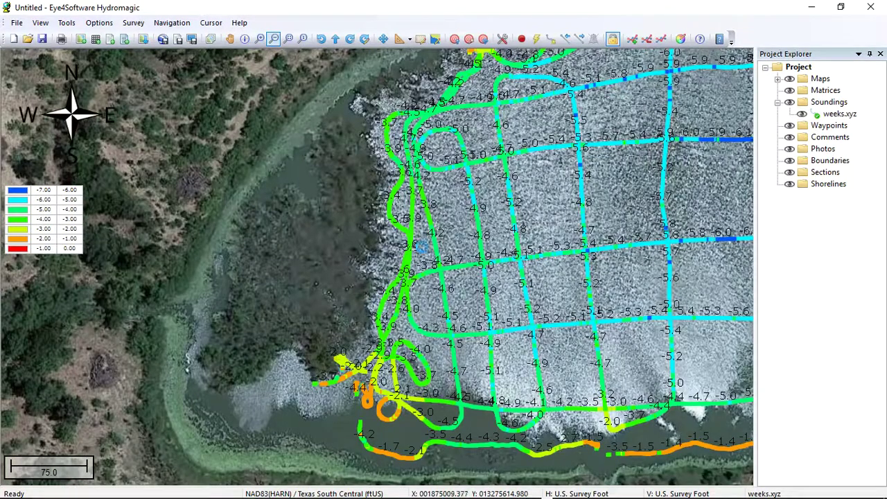
pyautogui.click(421, 246)
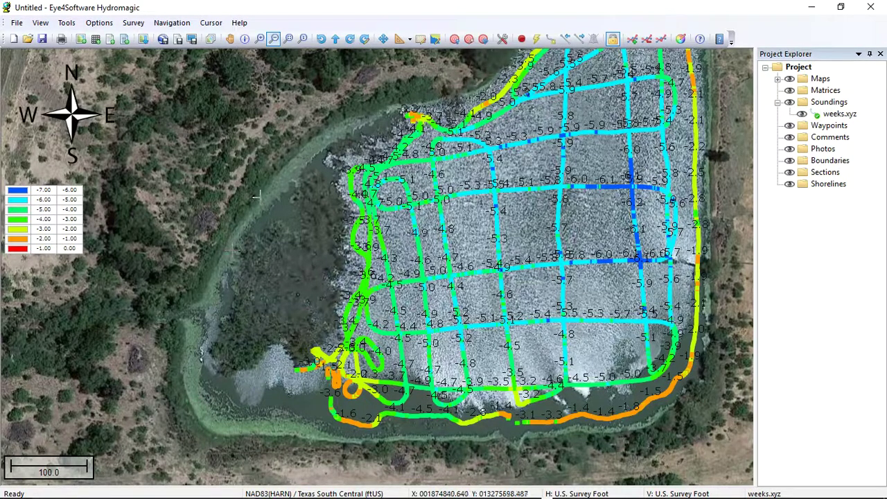
# Add a sounding point with a depth of -2 in the open water near the southwestern shore, west of the surveyed tracks
pyautogui.rightClick(309, 422)
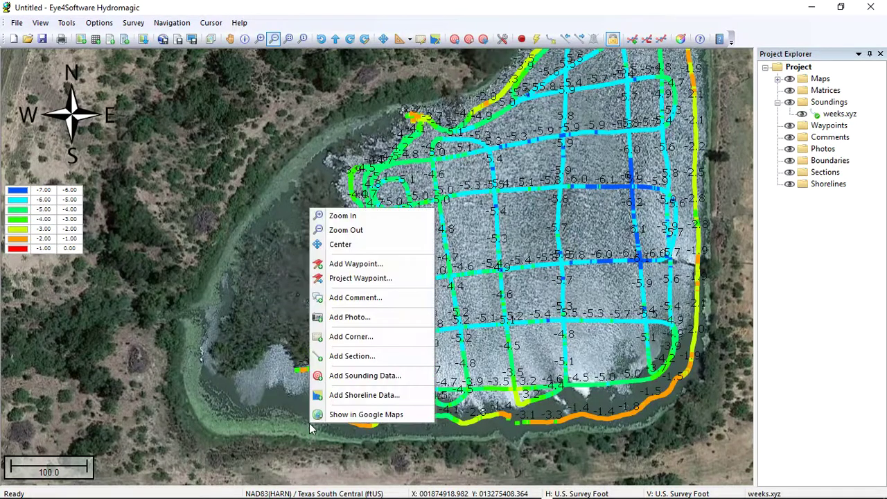
pyautogui.click(373, 376)
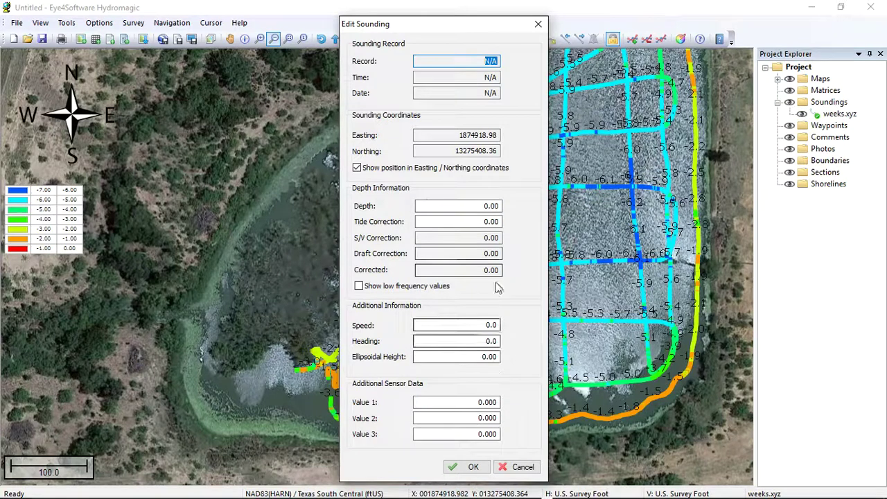
pyautogui.click(499, 205)
pyautogui.moveTo(499, 206); pyautogui.dragTo(423, 205)
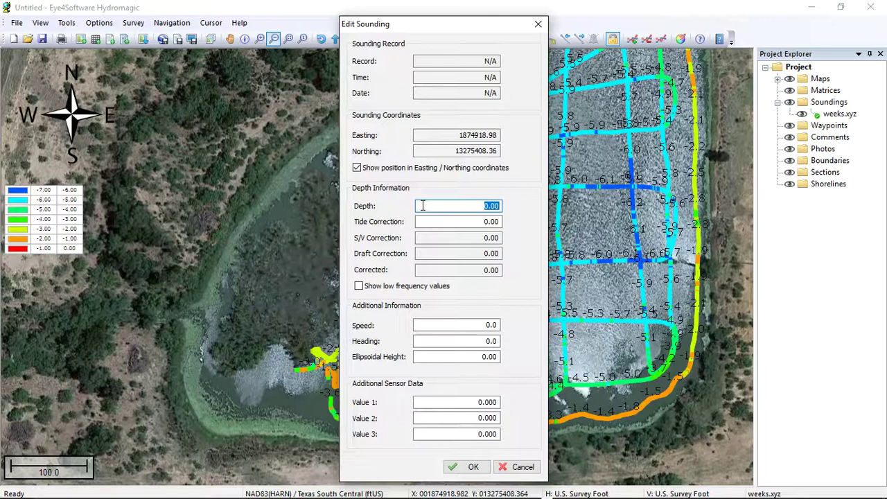
pyautogui.press('BackSpace')
pyautogui.click(469, 467)
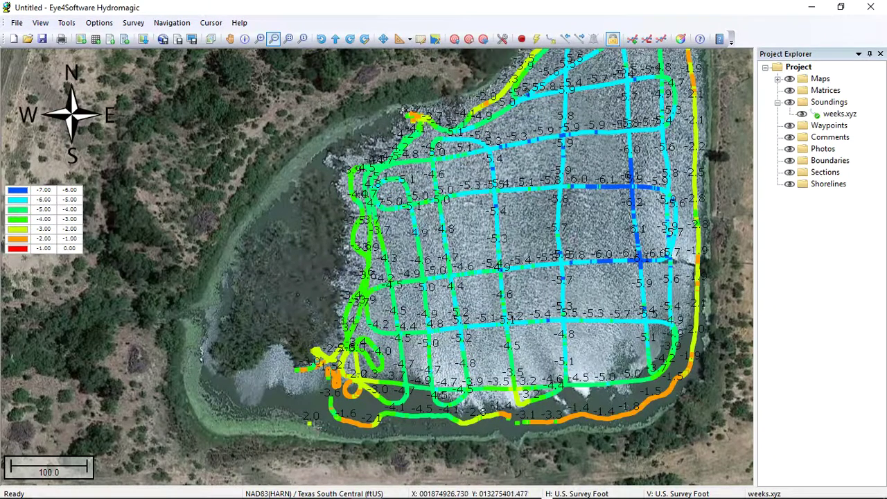
# Add a sounding point with a depth of -2.1 in the water at the pond's southwest corner
pyautogui.rightClick(223, 394)
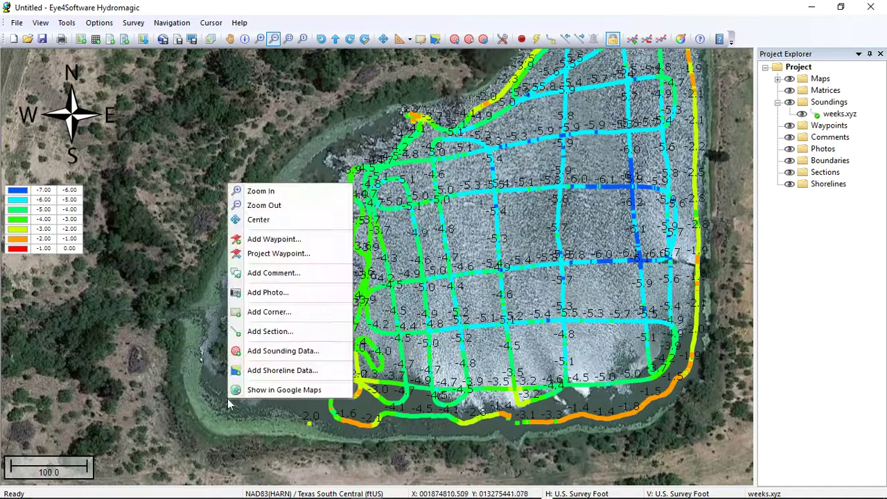
pyautogui.click(282, 351)
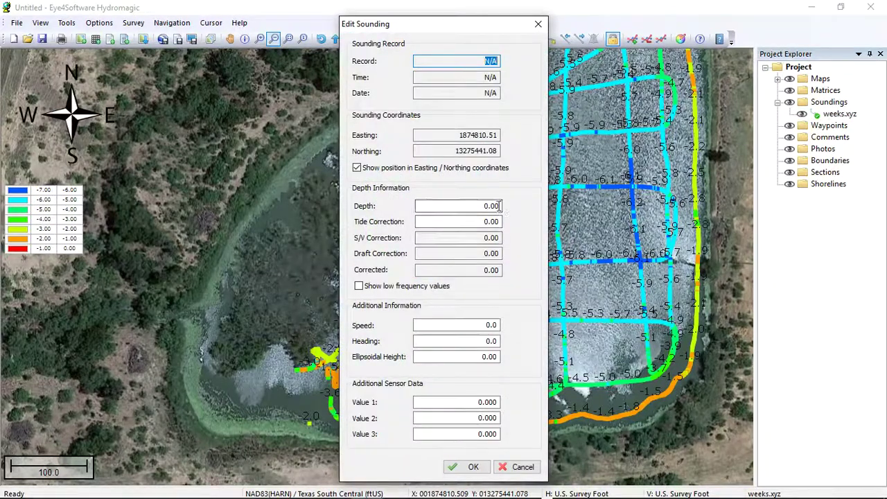
pyautogui.write('-')
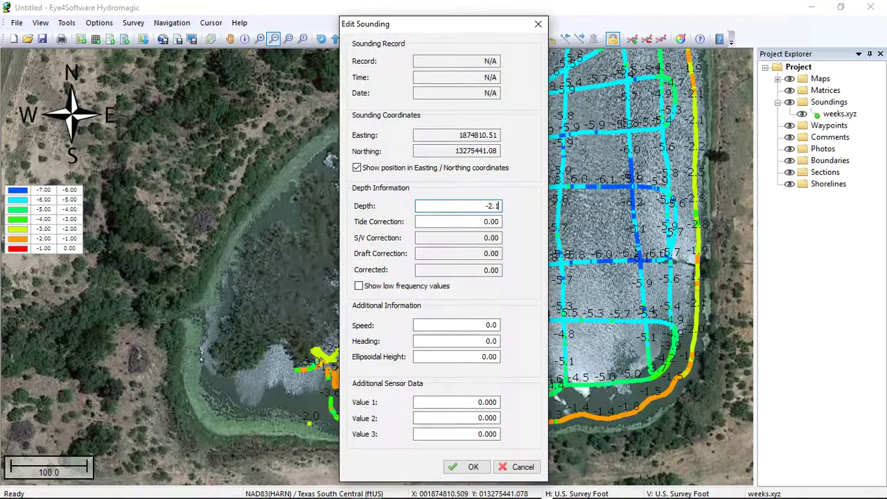
pyautogui.write('2.1')
pyautogui.press('Return')
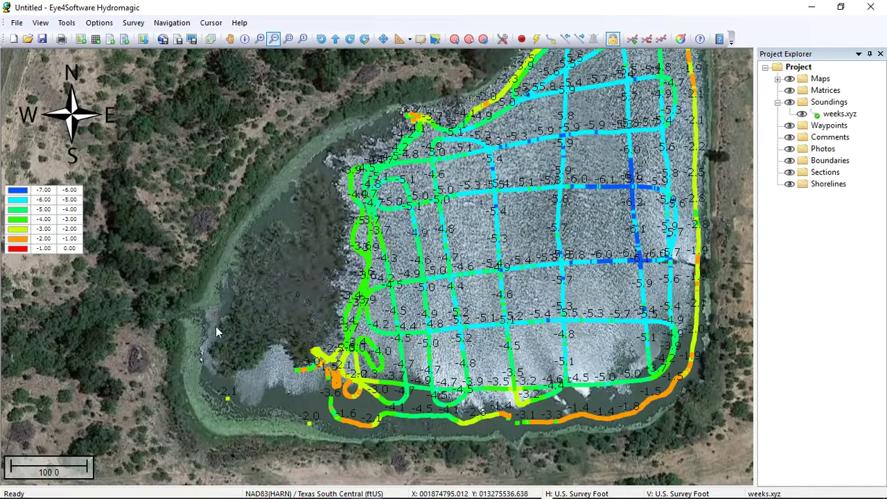
# Add a sounding point with a depth of -2.2 along the western shore, north of the southwest corner
pyautogui.rightClick(215, 331)
pyautogui.click(256, 278)
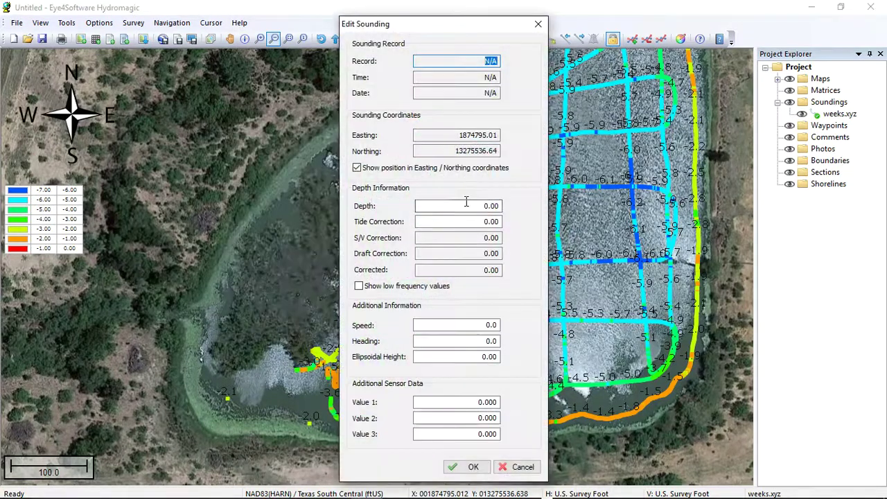
pyautogui.doubleClick(483, 204)
pyautogui.write('-2.2')
pyautogui.press('Return')
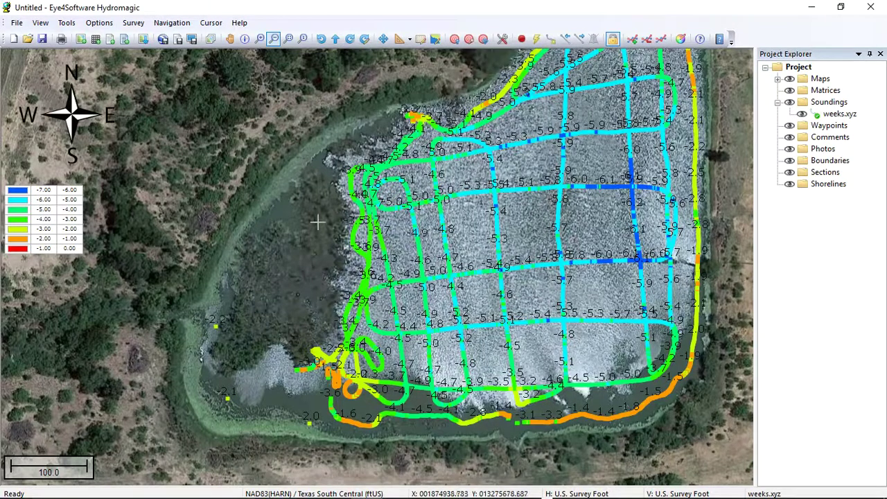
# Add a sounding point with a depth of -2 near the northwestern shore, beside the dark vegetated area
pyautogui.rightClick(267, 225)
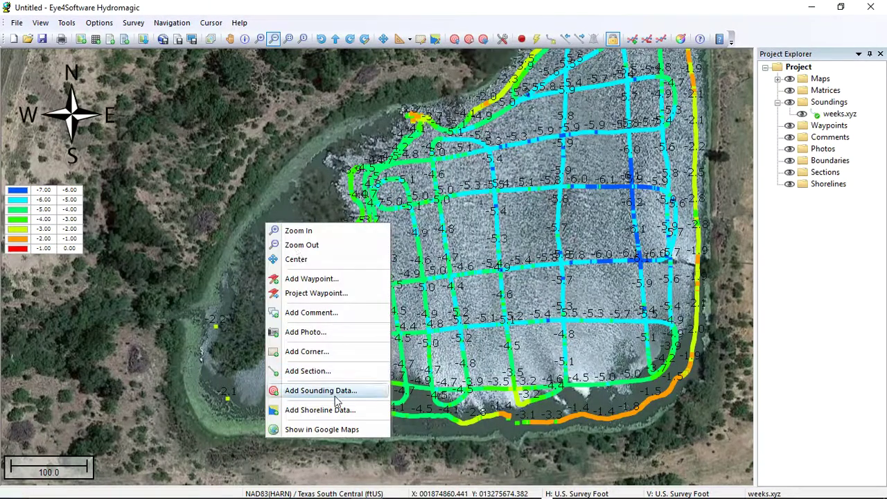
pyautogui.click(336, 395)
pyautogui.doubleClick(477, 208)
pyautogui.write('-2')
pyautogui.press('Return')
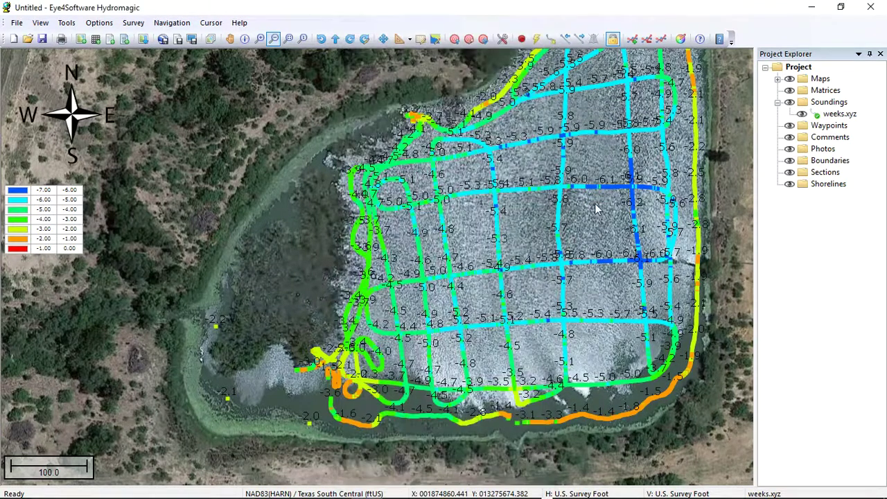
# Add a sounding point with a depth of -2.1 near the northwestern shore, just northwest of the surveyed tracks
pyautogui.rightClick(324, 155)
pyautogui.click(408, 323)
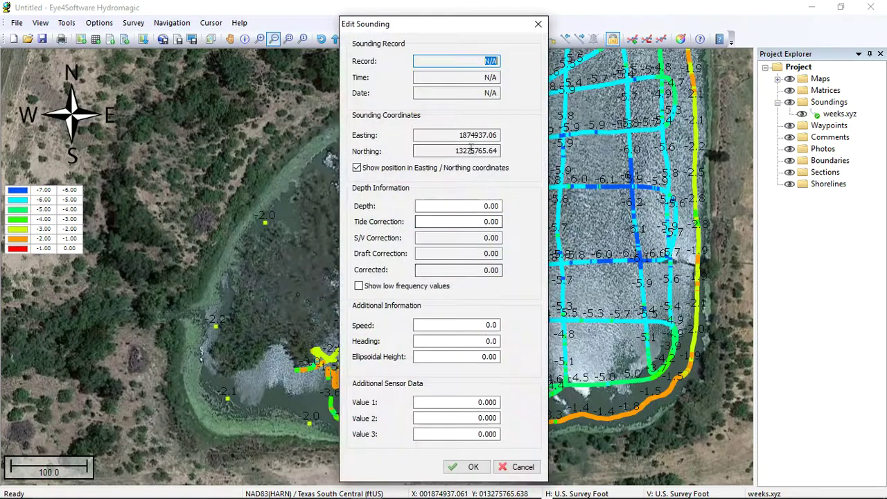
pyautogui.doubleClick(489, 206)
pyautogui.write('-')
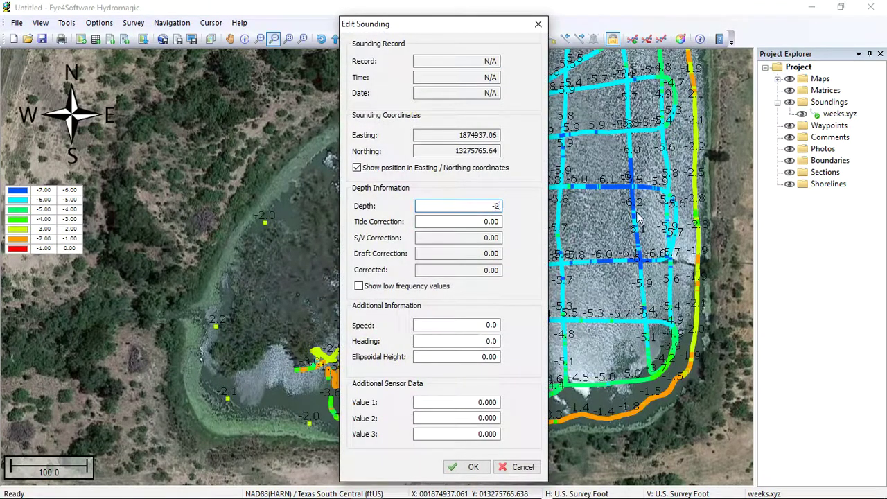
pyautogui.write('2.1')
pyautogui.press('Return')
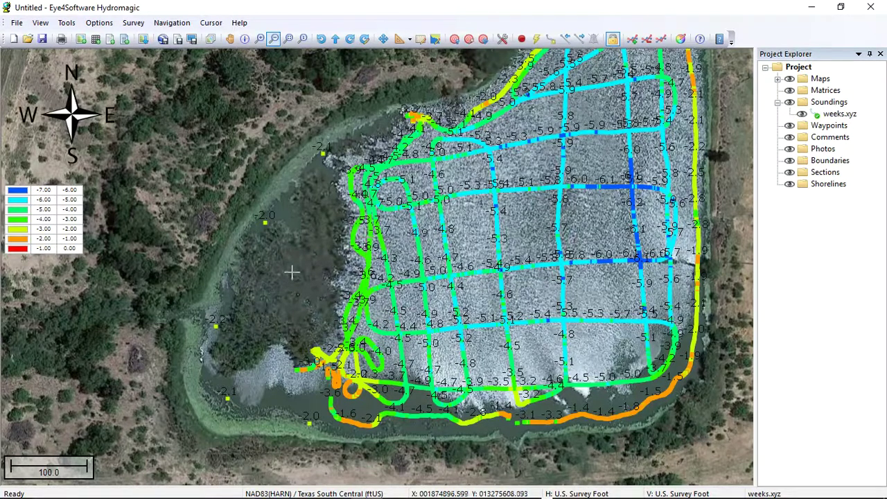
# Add a sounding point with a depth of -3 in the northern middle of the unsurveyed western area
pyautogui.rightClick(306, 245)
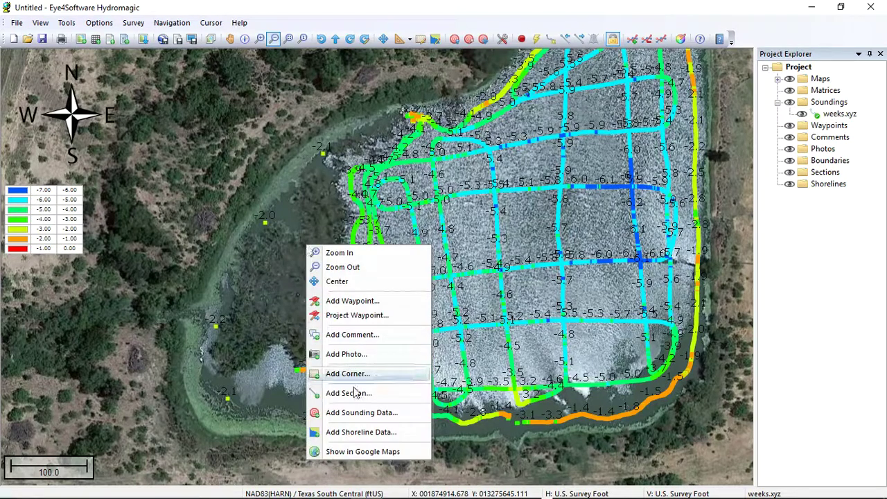
pyautogui.click(361, 412)
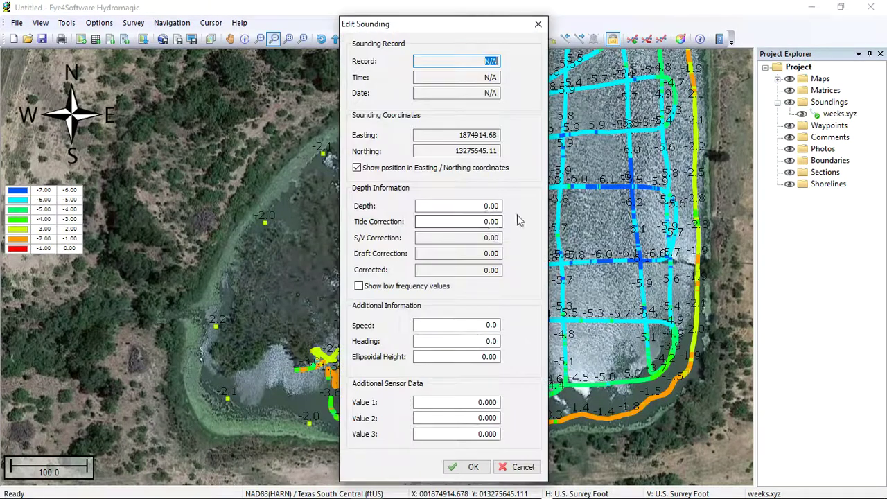
pyautogui.doubleClick(486, 206)
pyautogui.press('BackSpace')
pyautogui.write('3')
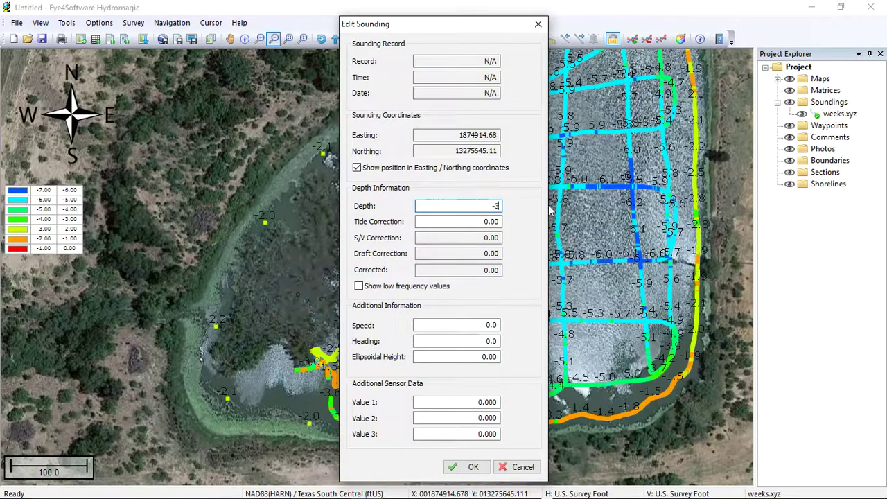
pyautogui.press('Return')
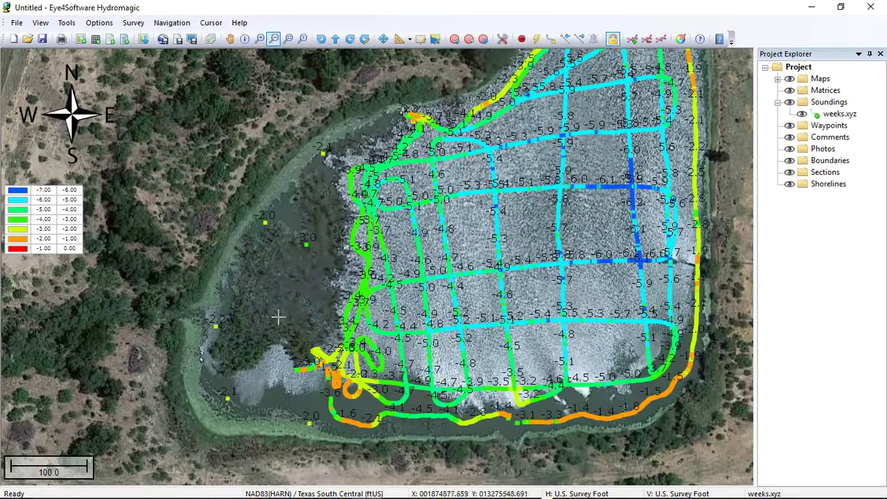
# Add a sounding point with a depth of -3 in the southern middle of the unsurveyed western area
pyautogui.rightClick(280, 319)
pyautogui.click(332, 276)
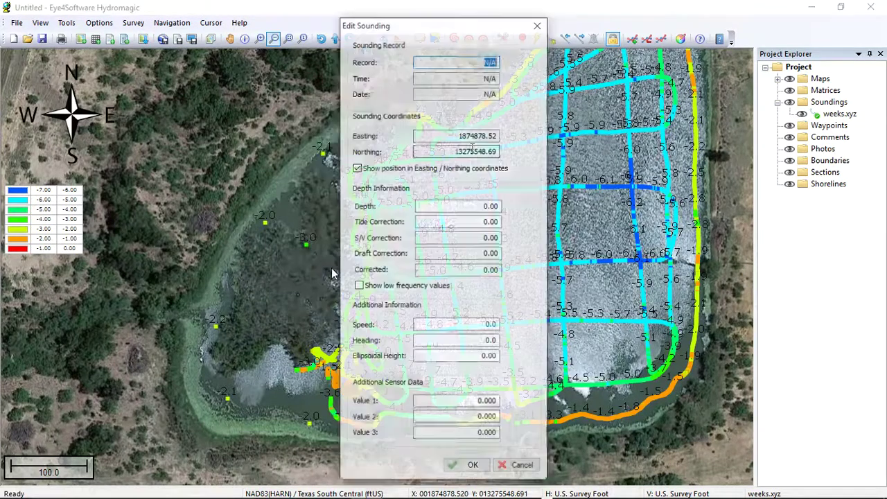
pyautogui.write('-3')
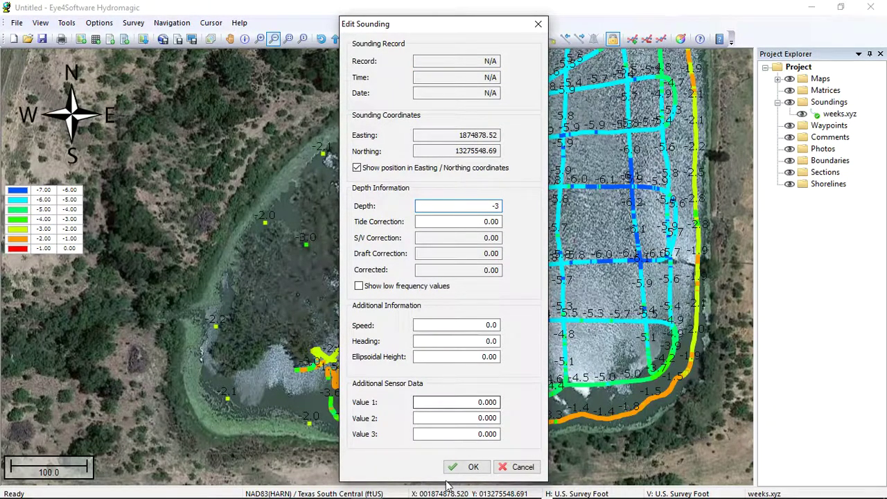
pyautogui.click(470, 467)
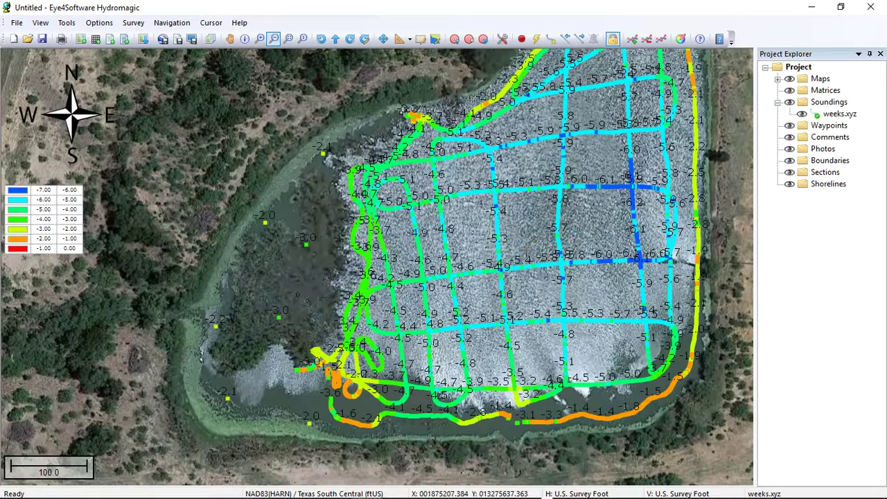
# Trace a shoreline clockwise around the whole pond on the satellite map, starting at the southwest corner
pyautogui.click(527, 250)
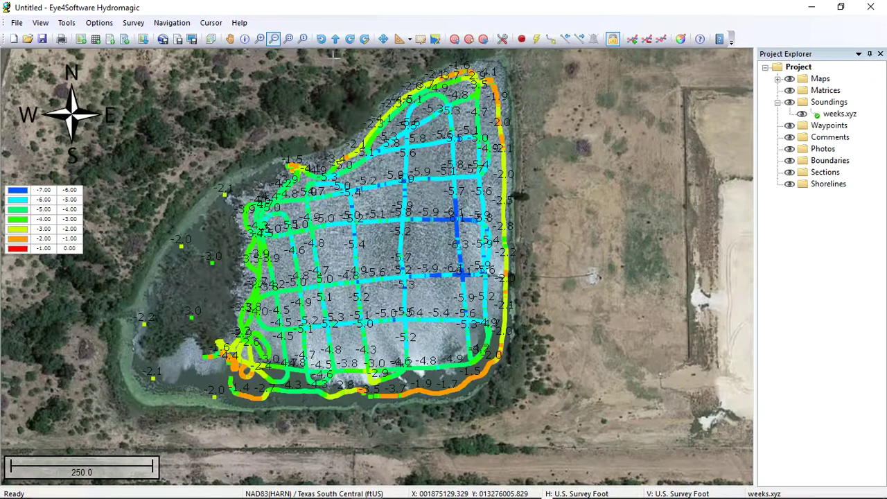
pyautogui.click(436, 43)
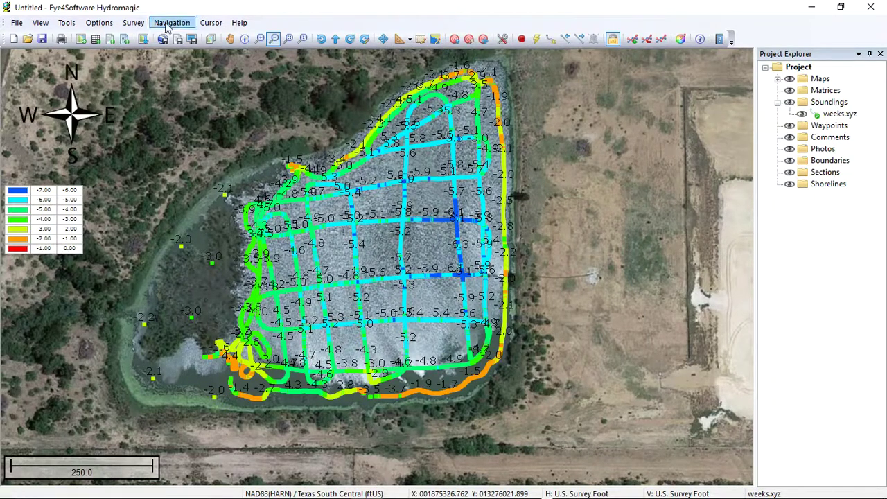
pyautogui.click(186, 25)
pyautogui.moveTo(91, 30)
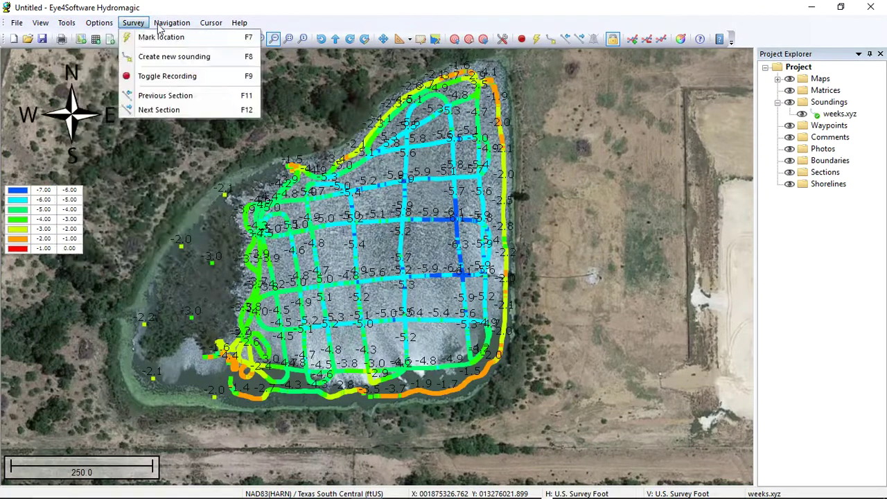
pyautogui.moveTo(217, 25)
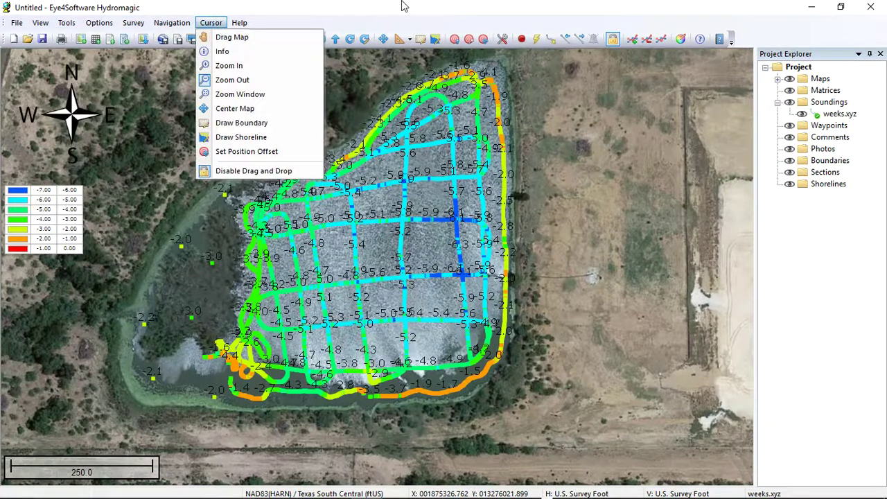
pyautogui.click(435, 39)
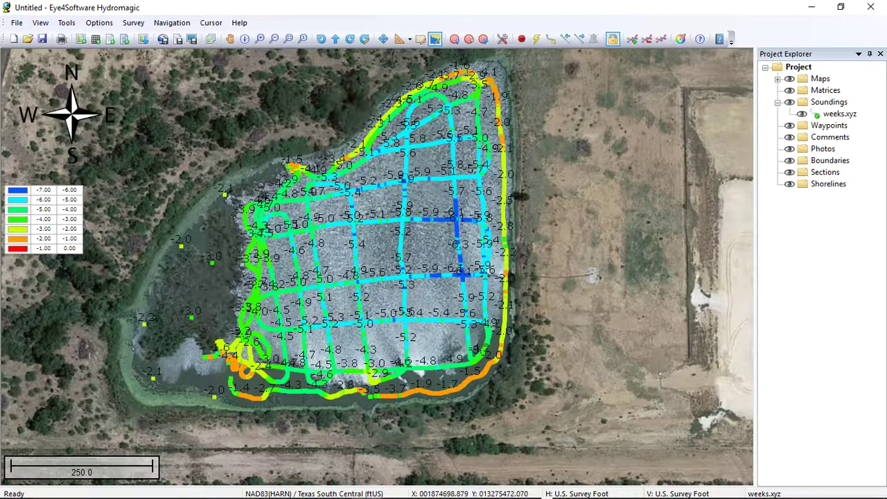
pyautogui.click(116, 370)
pyautogui.click(132, 307)
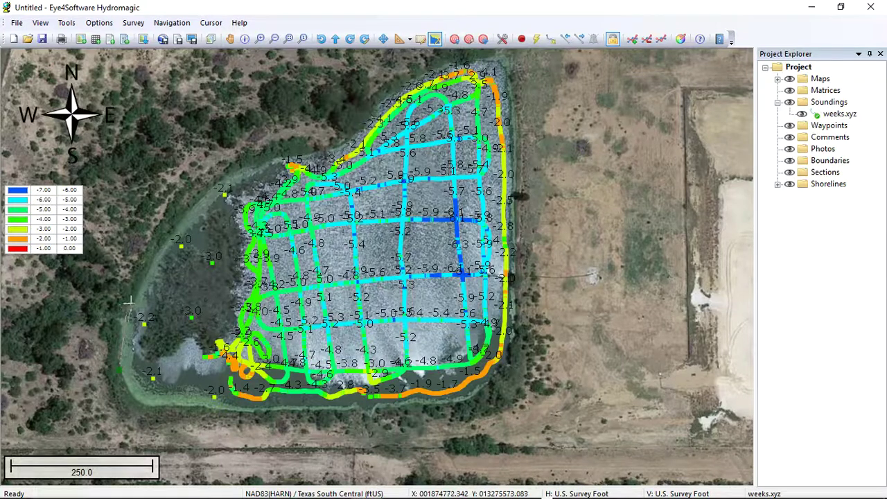
pyautogui.click(167, 235)
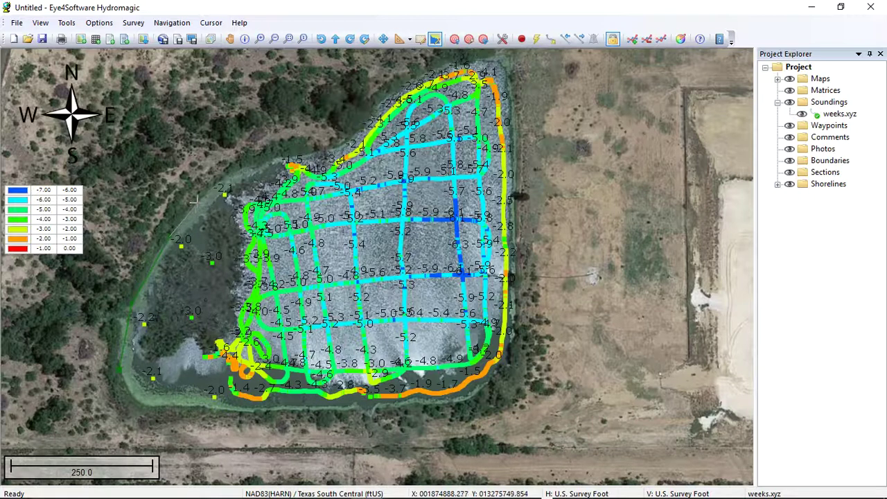
pyautogui.click(263, 161)
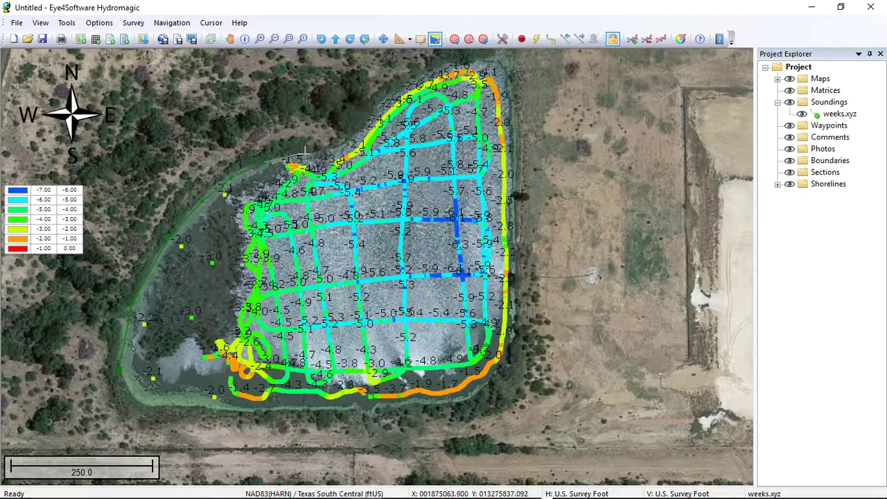
pyautogui.click(322, 149)
pyautogui.click(372, 121)
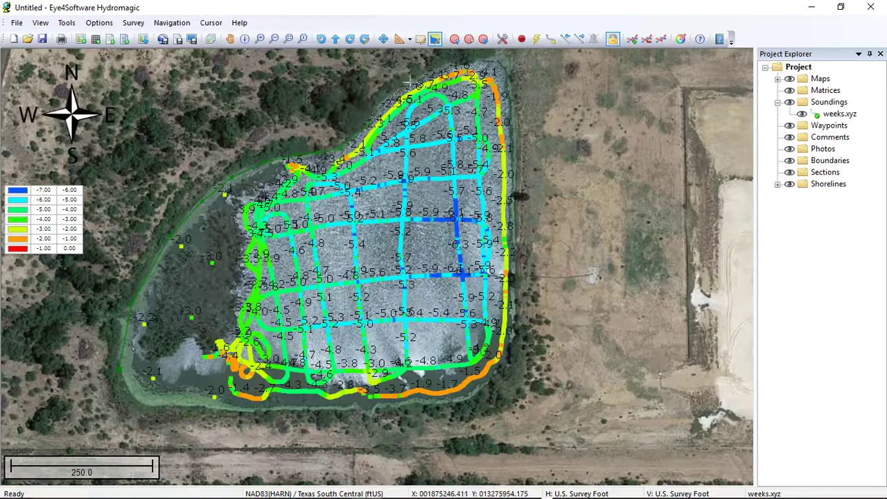
pyautogui.click(429, 72)
pyautogui.click(485, 56)
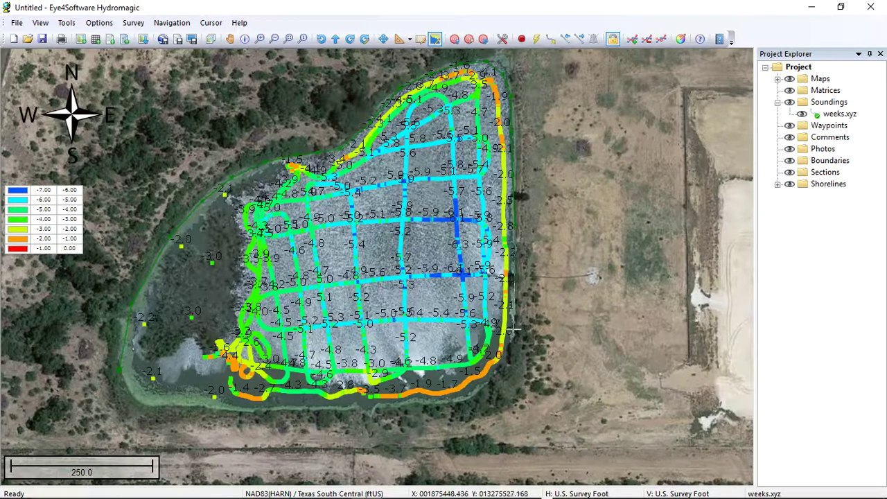
pyautogui.click(516, 357)
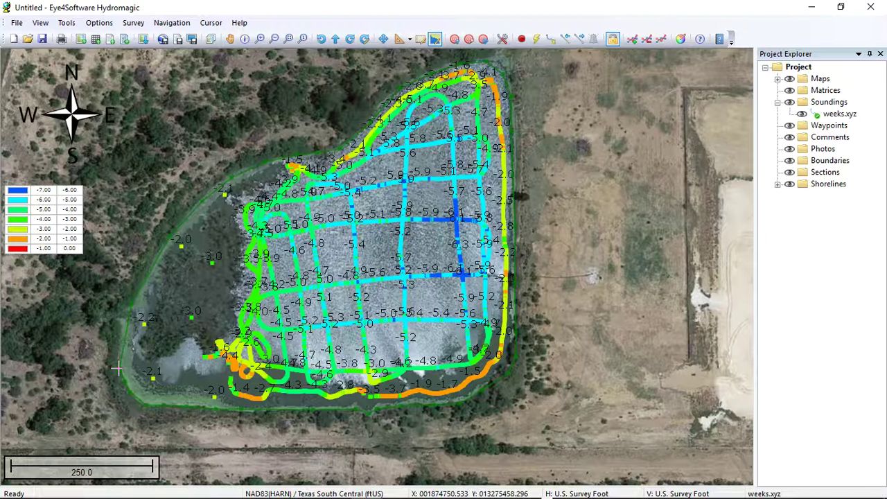
# Close the shoreline at its southwest starting point and accept it with the water to its right
pyautogui.doubleClick(116, 369)
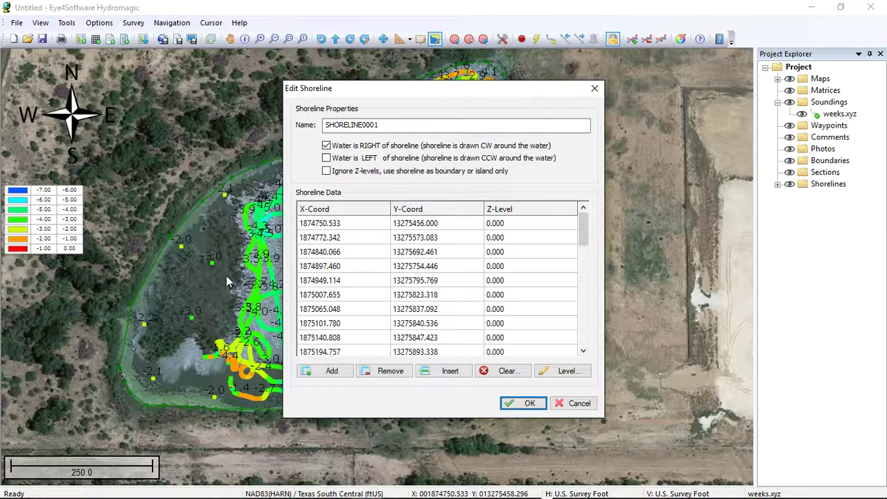
pyautogui.click(398, 125)
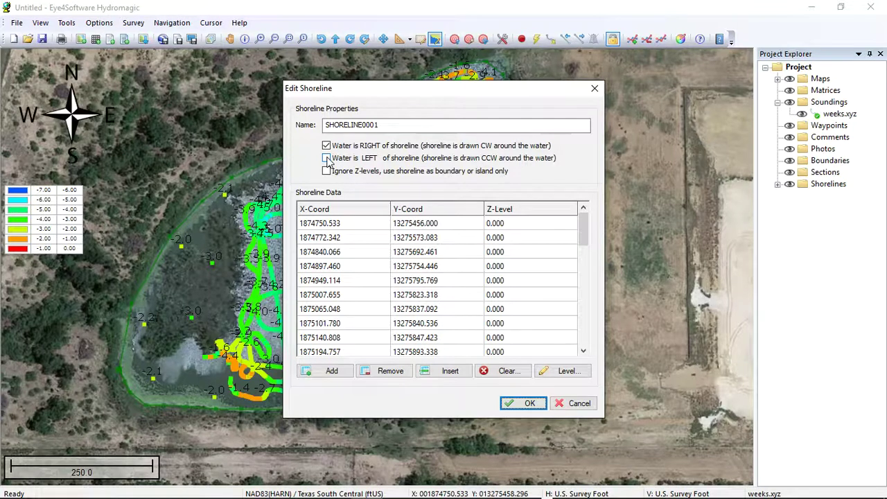
pyautogui.click(525, 404)
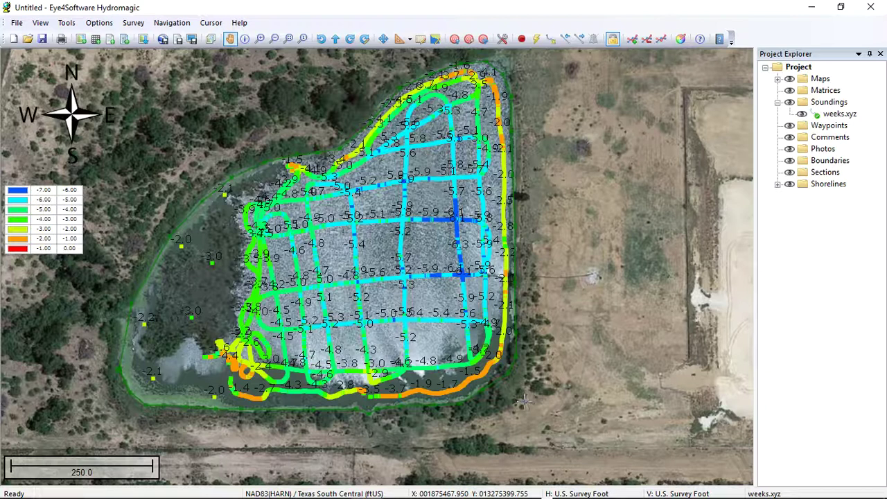
# Start generating a depth matrix with the weeks.xyz soundings and the SHORELINE0001 shoreline as source data
pyautogui.rightClick(805, 96)
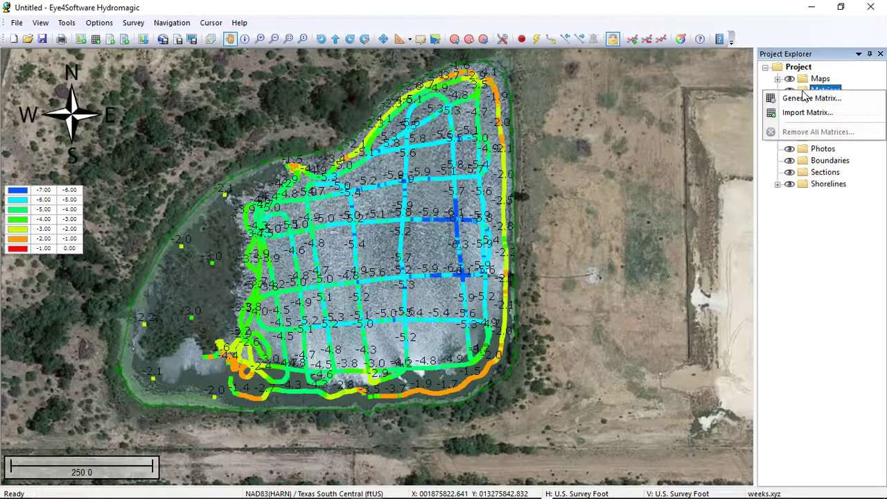
pyautogui.click(806, 100)
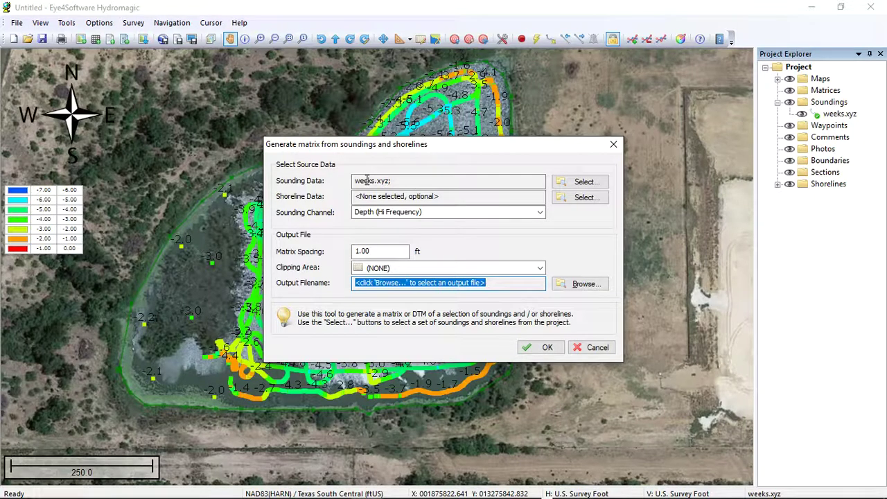
pyautogui.click(596, 182)
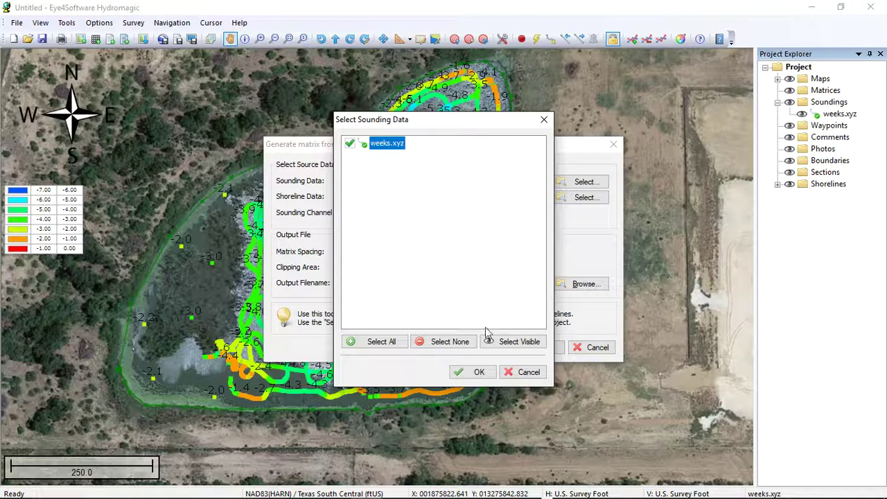
pyautogui.click(477, 373)
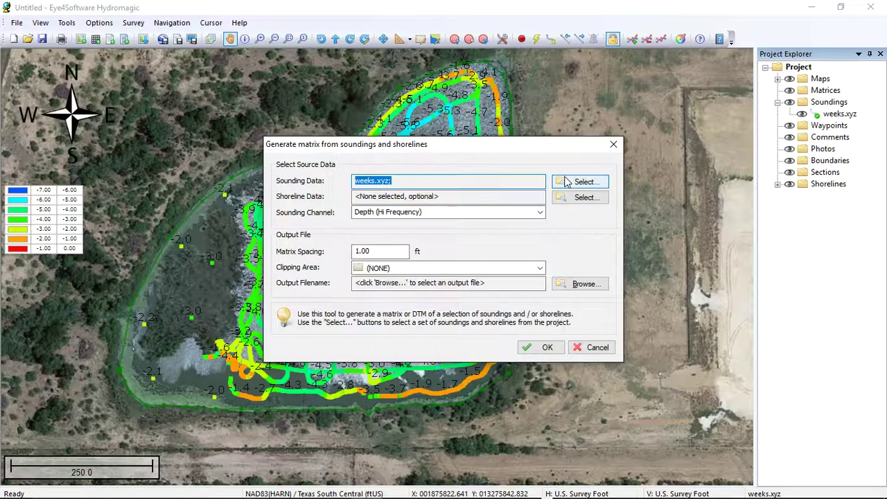
pyautogui.click(578, 200)
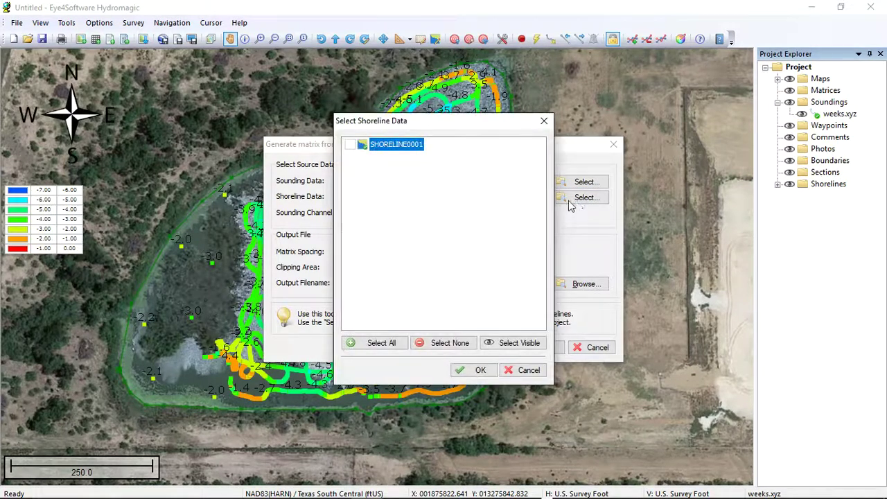
pyautogui.click(350, 145)
pyautogui.click(480, 371)
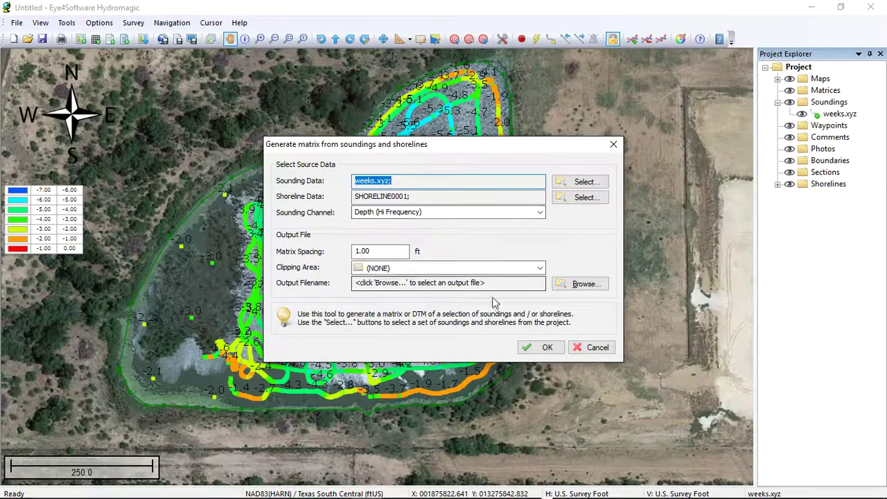
# Set the matrix output file to matrix in the Weeks folder and generate the matrix
pyautogui.click(595, 285)
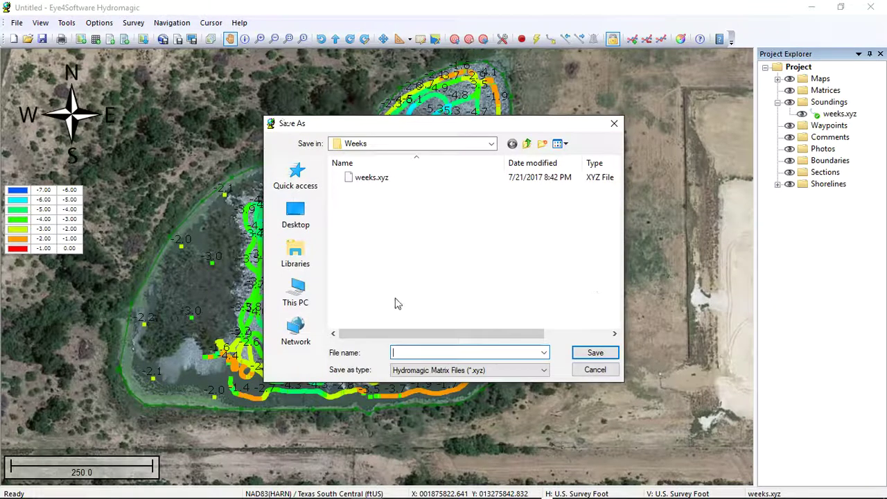
pyautogui.write('matrix')
pyautogui.press('Return')
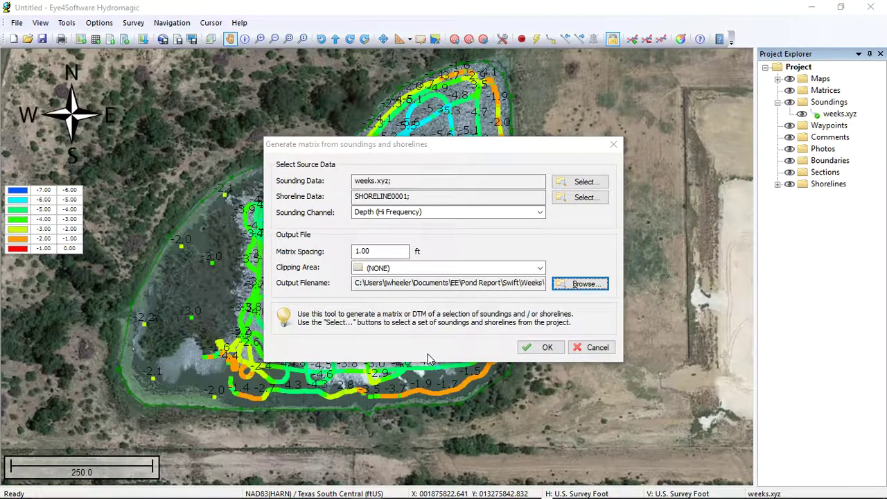
pyautogui.click(541, 348)
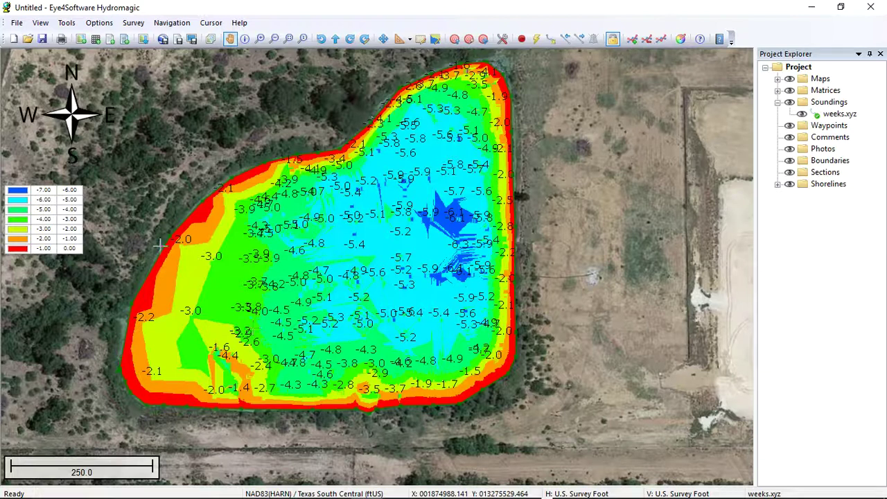
# Save the project as weeks.gmp in the Weeks folder
pyautogui.click(16, 23)
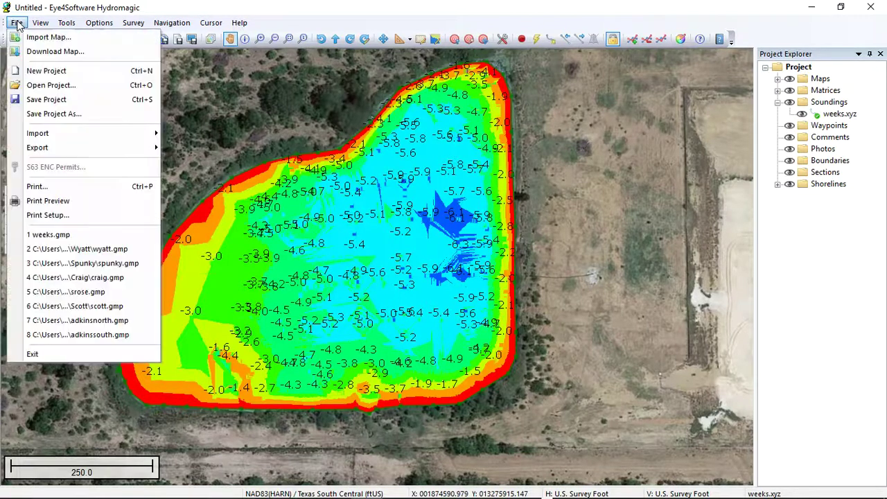
pyautogui.click(53, 114)
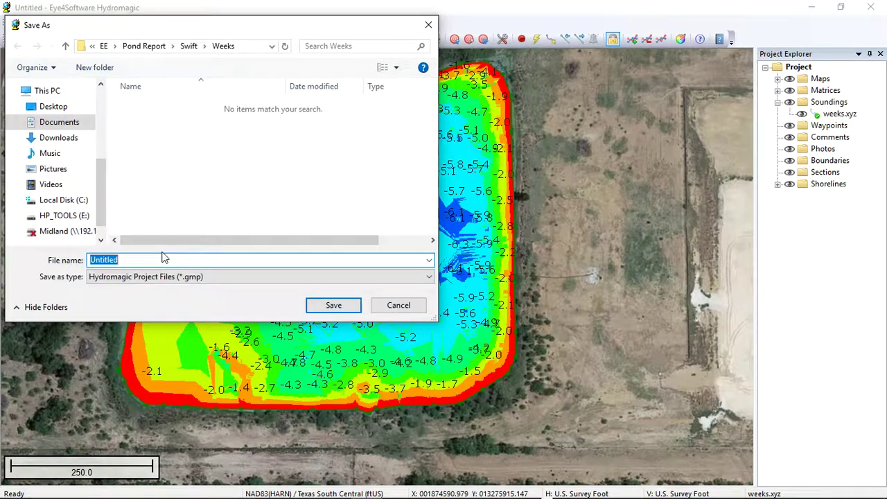
pyautogui.write('wee')
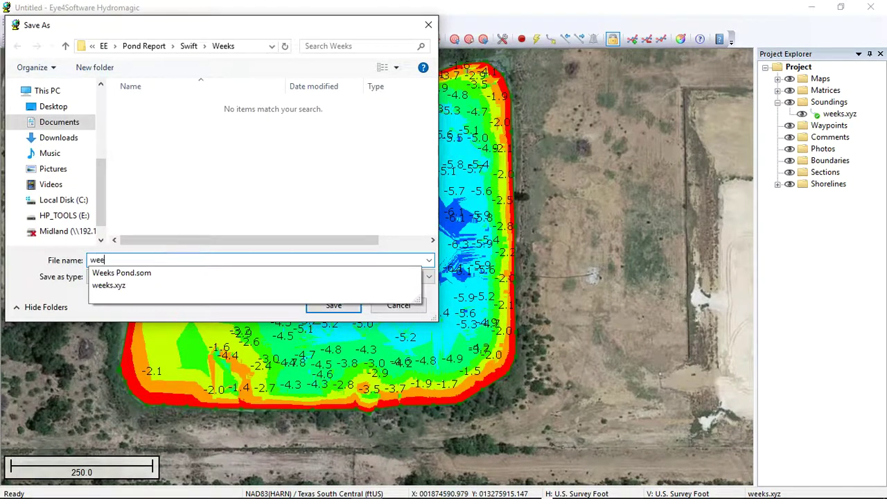
pyautogui.write('ks.gmp')
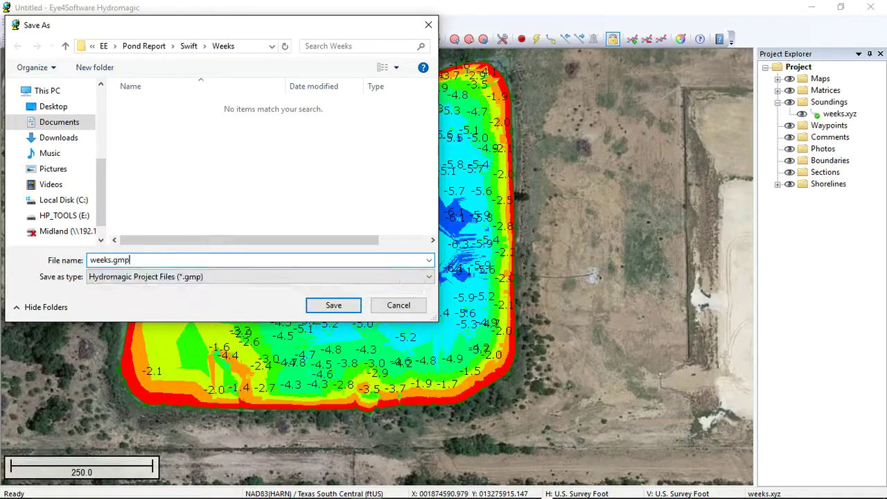
pyautogui.press('Return')
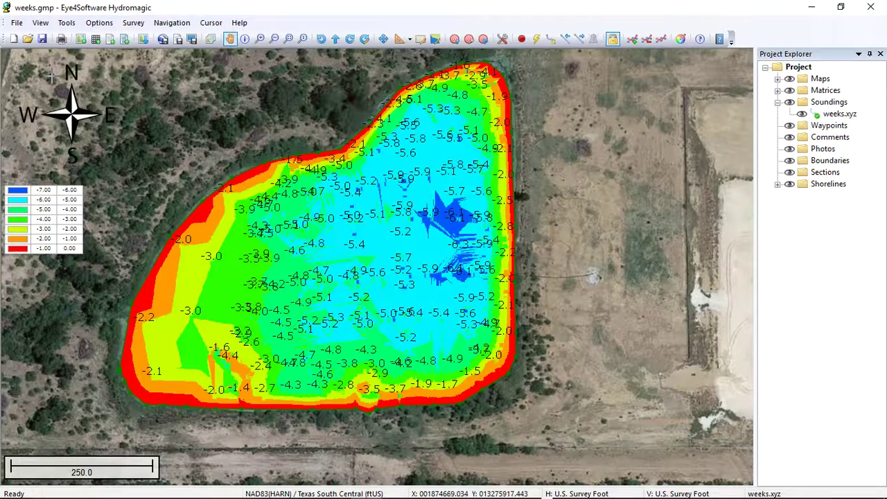
# Calculate the volume of matrix.xyz against the fixed reference level and copy the total volume
pyautogui.click(68, 24)
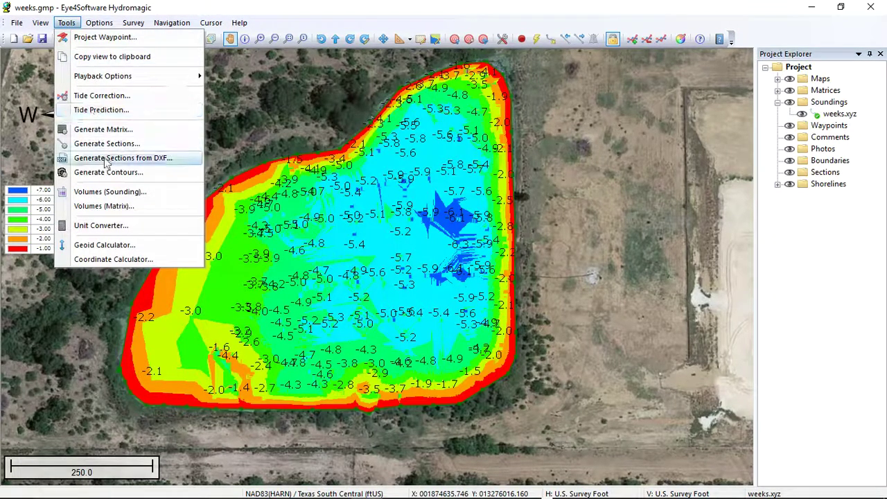
pyautogui.click(92, 207)
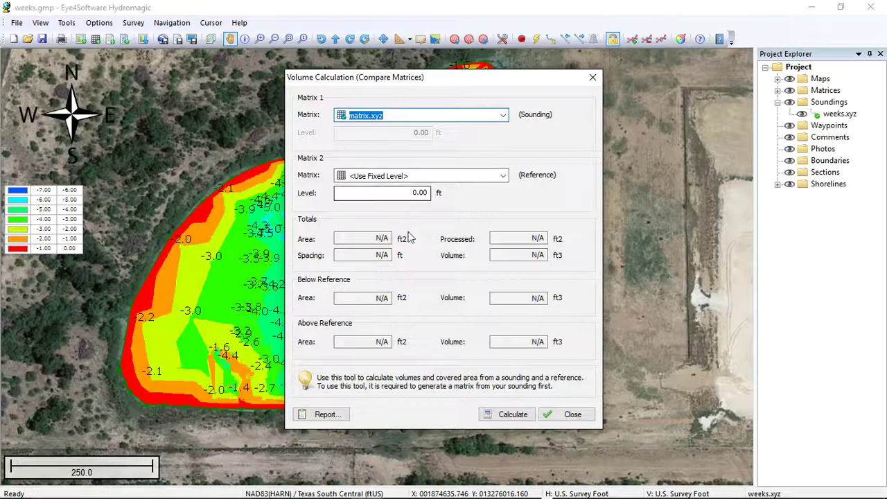
pyautogui.click(514, 415)
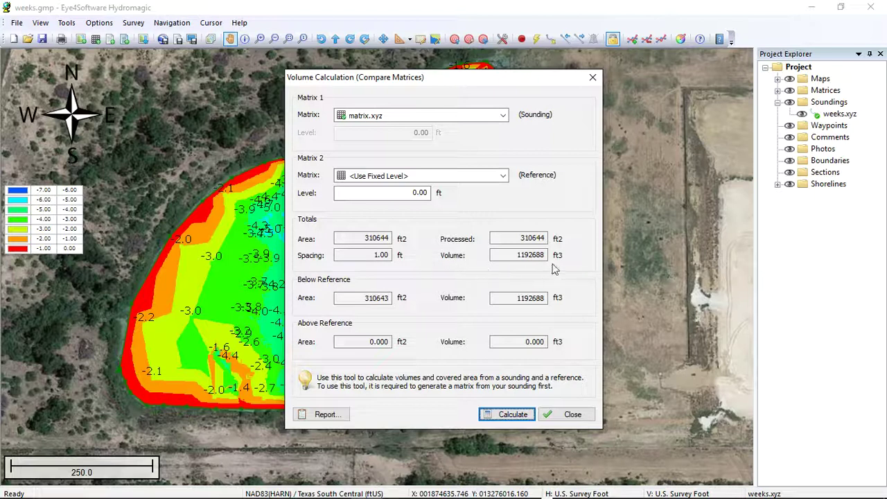
pyautogui.moveTo(517, 257); pyautogui.dragTo(547, 258)
pyautogui.hotkey('ctrl', 'c')
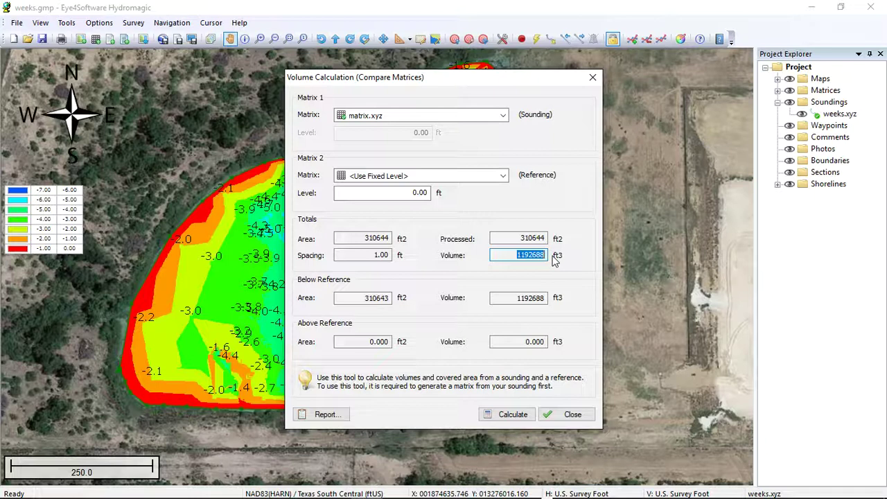
# Switch to Chrome, search Google for "1192688 cubic feet to oil barrels" using the copied volume, and select the converted value
pyautogui.hotkey('alt', 'Tab')
pyautogui.hotkey('alt', 'Tab')
pyautogui.hotkey('alt', 'Tab')
pyautogui.hotkey('alt', 'Tab')
pyautogui.hotkey('alt', 'Tab')
pyautogui.hotkey('alt', 'Tab')
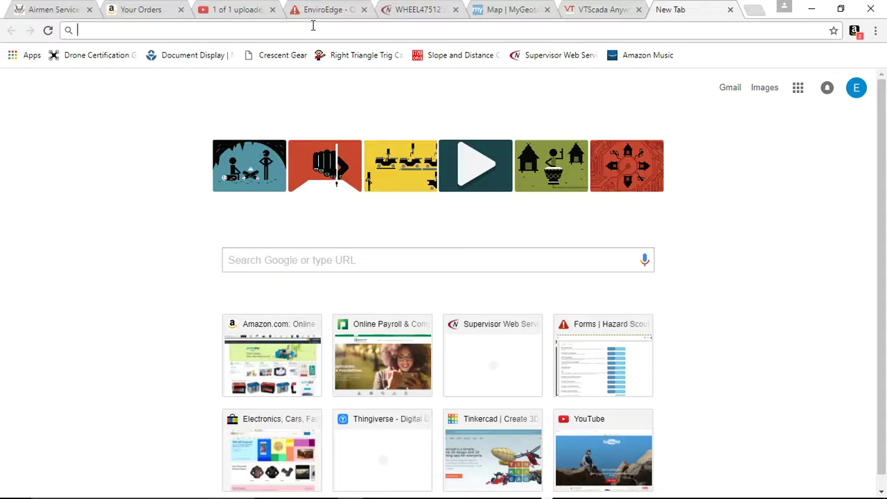
pyautogui.hotkey('ctrl', 'v')
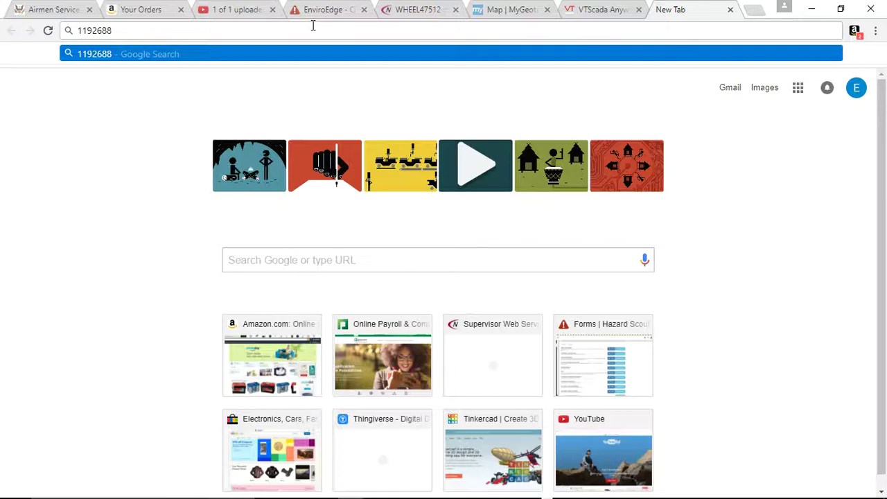
pyautogui.write('cubic feet')
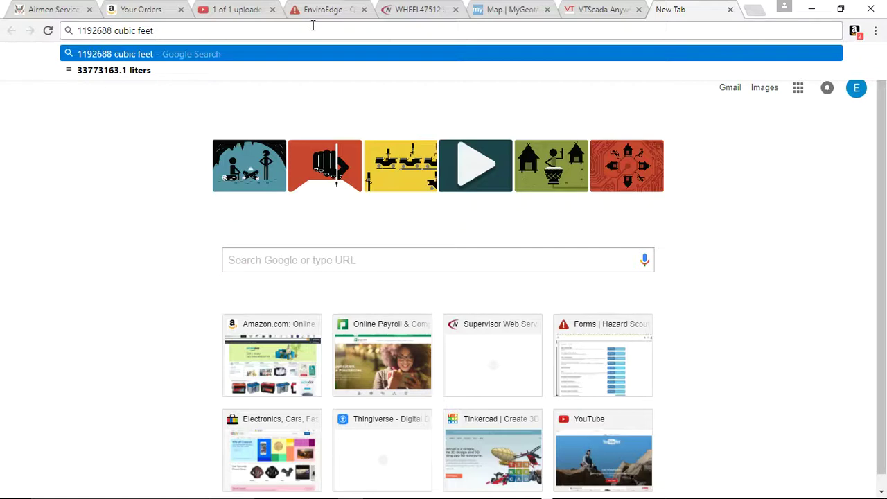
pyautogui.write('to oil')
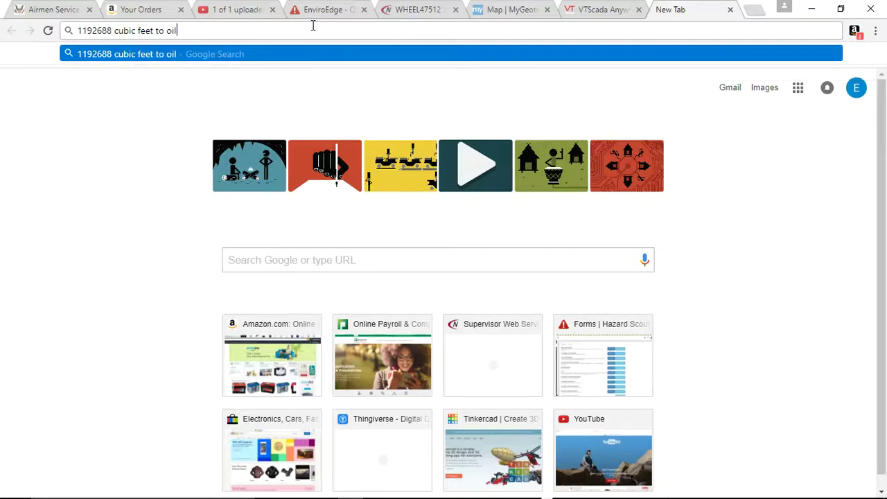
pyautogui.write(' barrels')
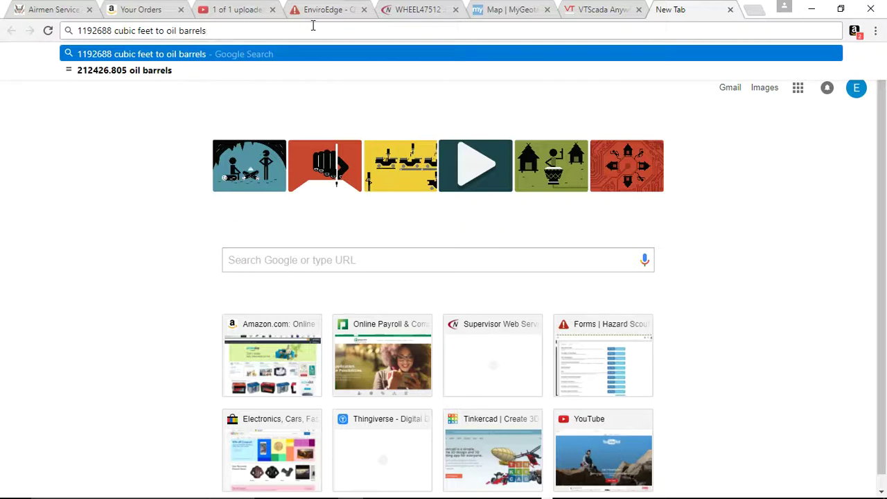
pyautogui.press('Return')
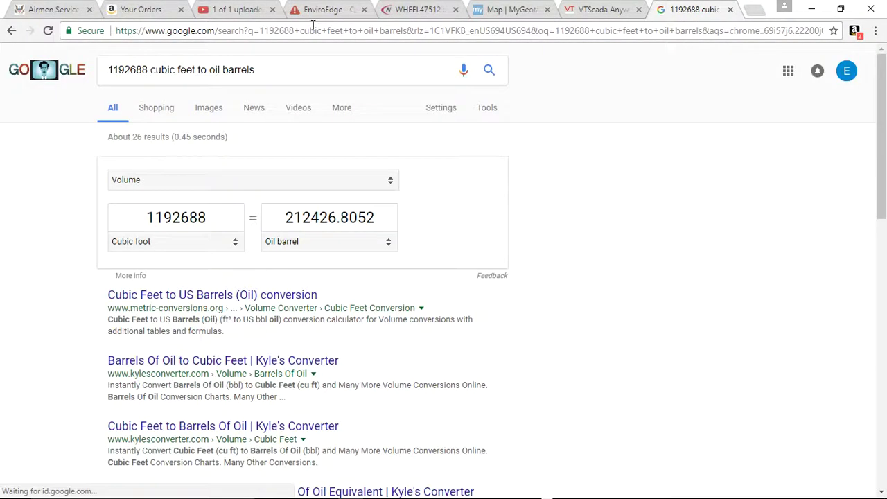
pyautogui.moveTo(283, 217); pyautogui.dragTo(391, 241)
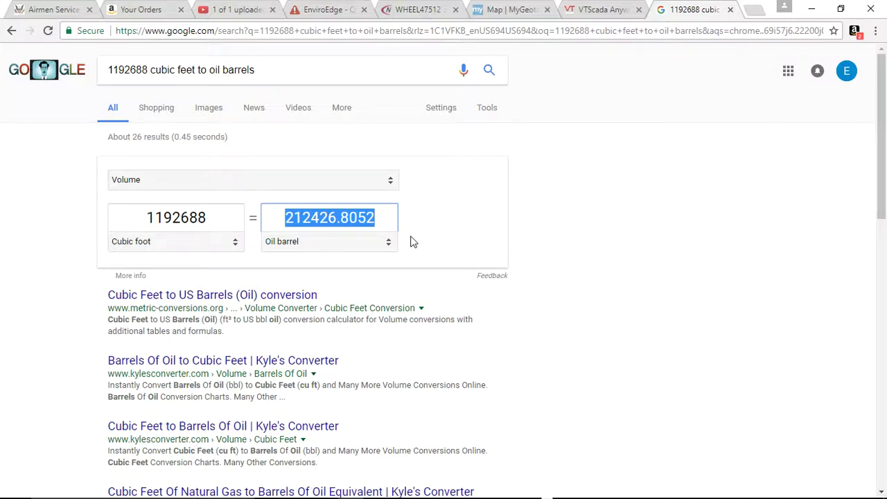
# Switch back to the weeks.gmp project in Hydromagic
pyautogui.hotkey('alt', 'Tab')
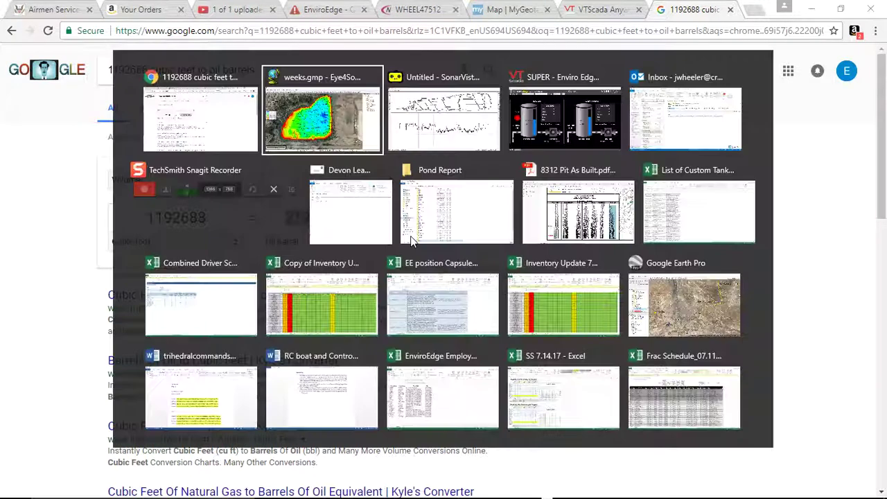